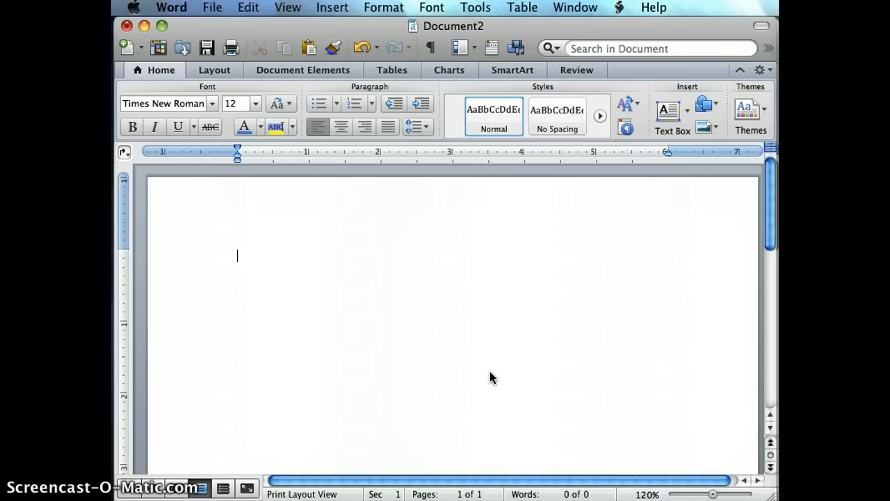
Step: Set the blank document's font to Times New Roman
left_click(212, 108)
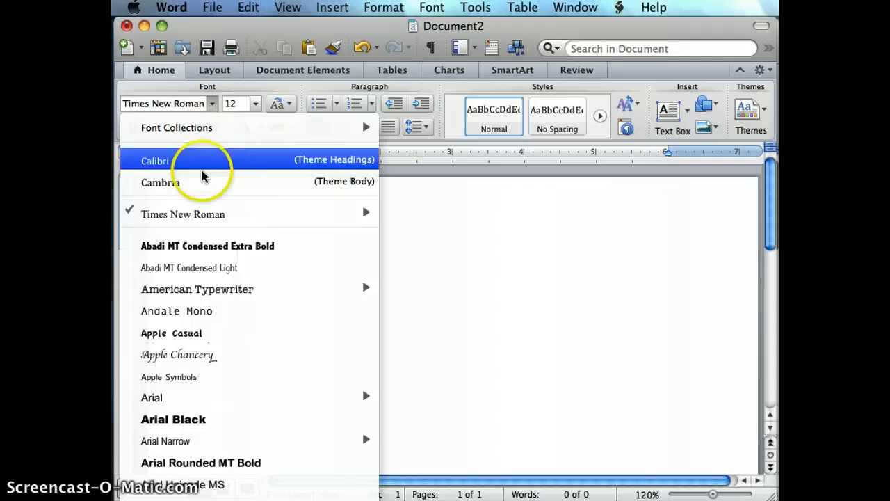
left_click(195, 216)
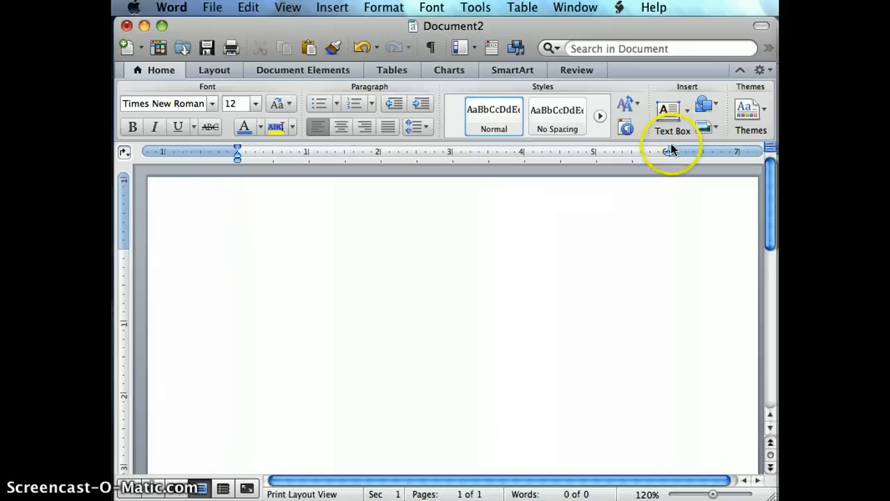
Step: Widen the text area to side margins of about 0.5 inch, with the left indents aligned to the margin
left_click_drag(668, 149, 713, 146)
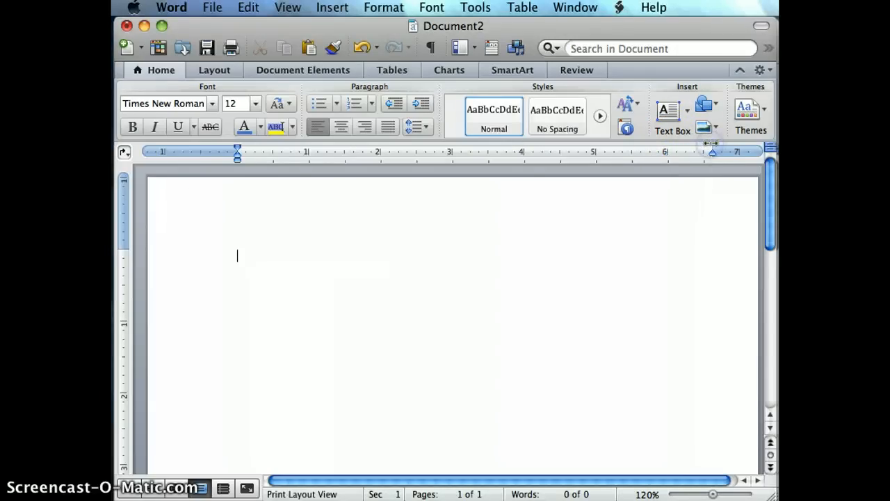
mouse_move(236, 148)
left_mouse_down()
mouse_move(253, 148)
mouse_move(240, 160)
mouse_move(259, 159)
mouse_move(186, 155)
left_mouse_up()
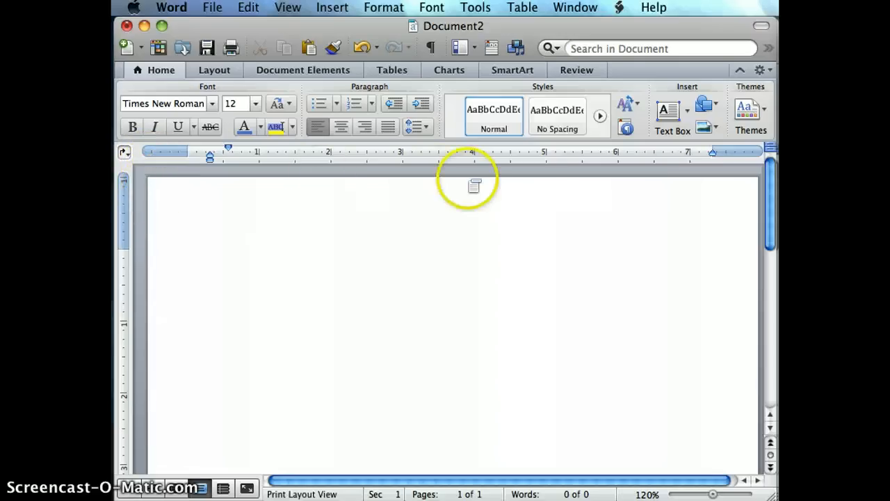
mouse_move(713, 149)
left_mouse_down()
mouse_move(736, 148)
mouse_move(725, 146)
left_mouse_up()
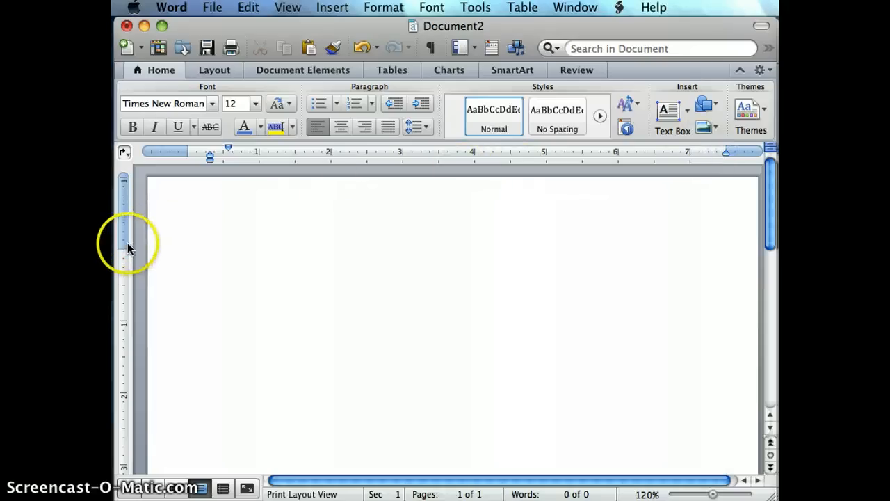
left_click(279, 254)
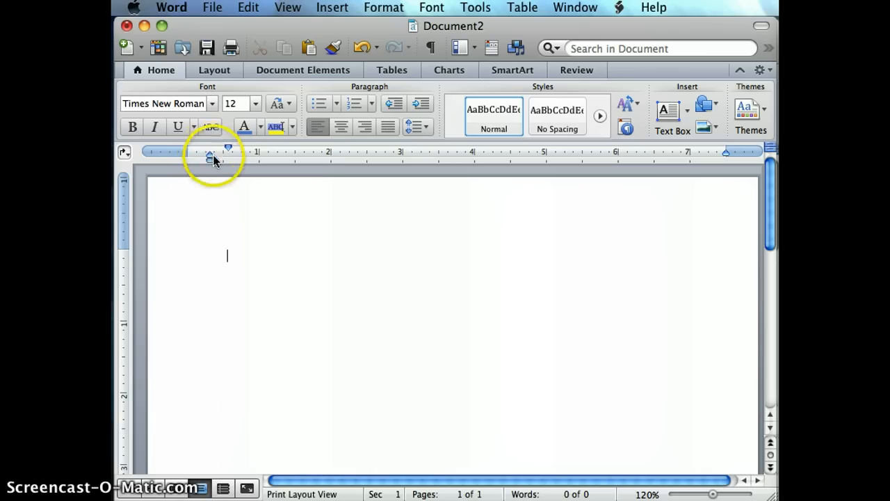
mouse_move(208, 155)
left_mouse_down()
mouse_move(187, 157)
mouse_move(199, 148)
mouse_move(189, 150)
left_mouse_up()
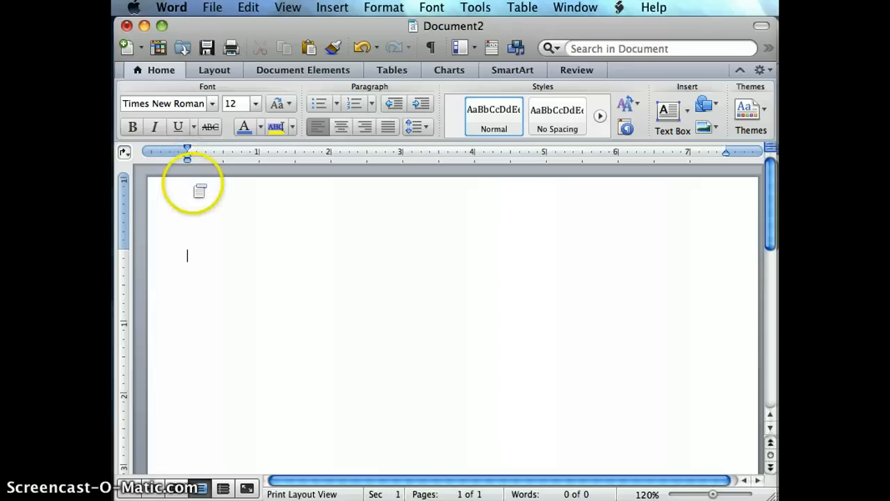
Step: Reduce the page's top margin to about 0.5 inch and shrink the bottom margin as well
left_click_drag(126, 247, 124, 211)
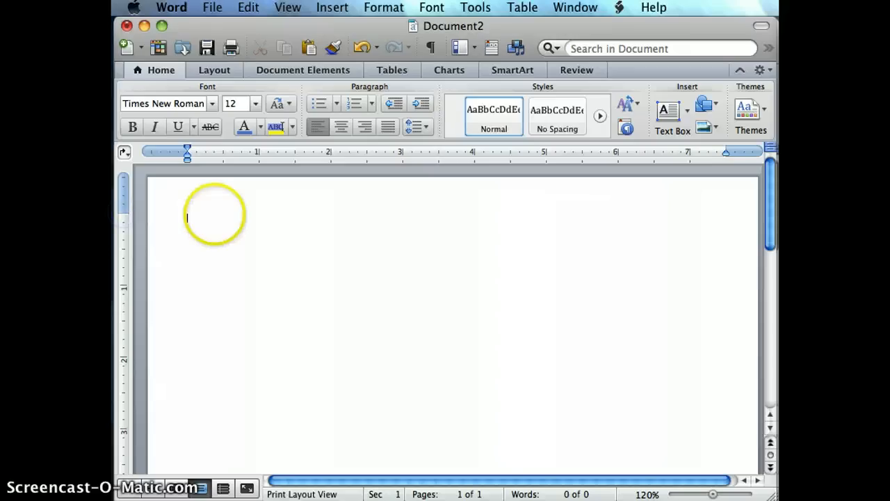
scroll(215, 216, "down", 3)
scroll(215, 217, "down", 10)
left_click_drag(127, 356, 123, 423)
left_click(338, 361)
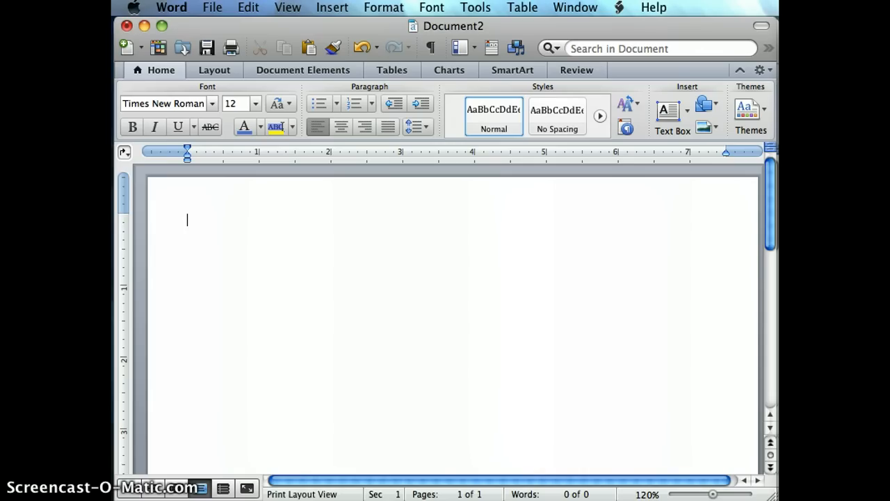
Step: Enter the resume header on three lines: "Your Name", "Address" and "Phone E-mail Web"
type("Your Name ")
type("Address ")
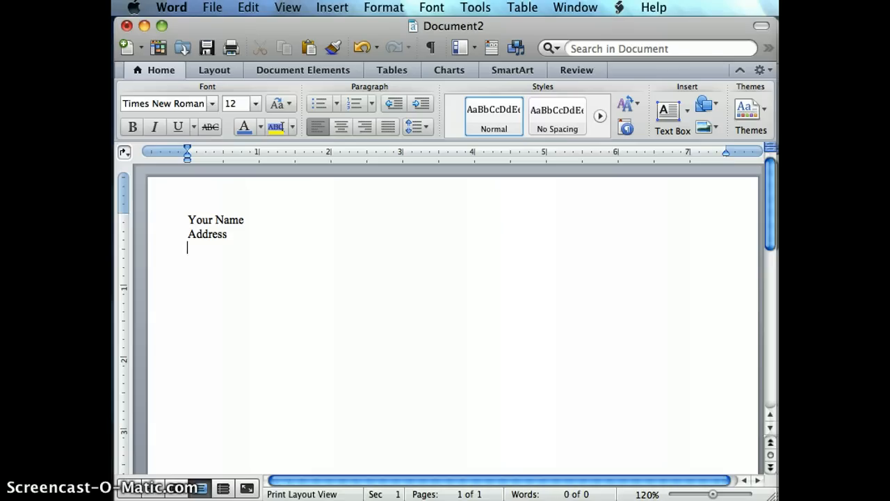
type("Phone E-mail")
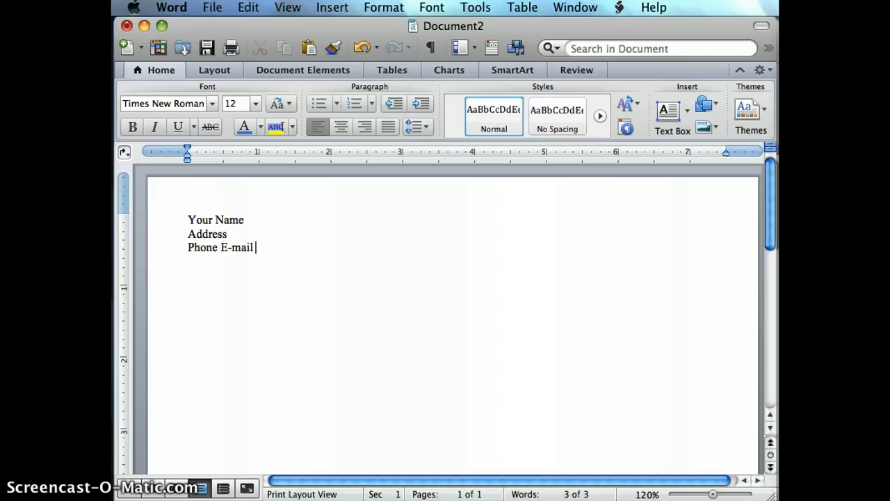
type(" Webg")
key("BackSpace")
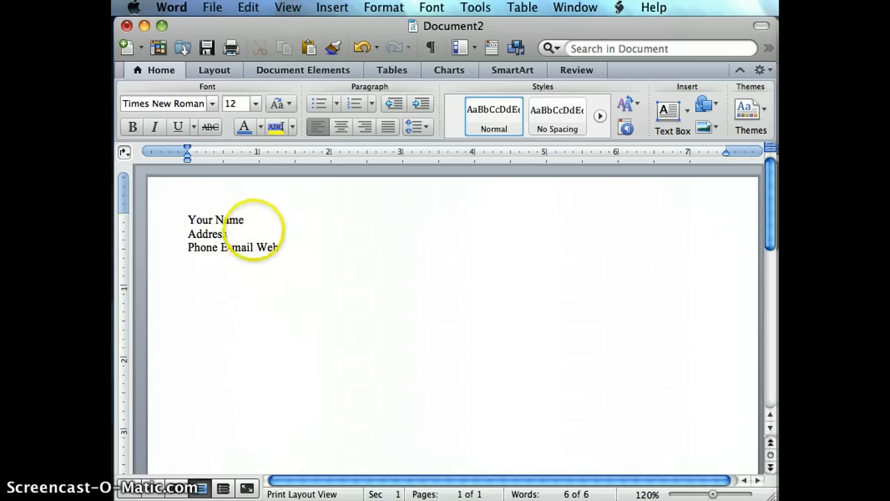
Step: Format the "Your Name" line as 36 pt bold
left_click_drag(251, 222, 190, 213)
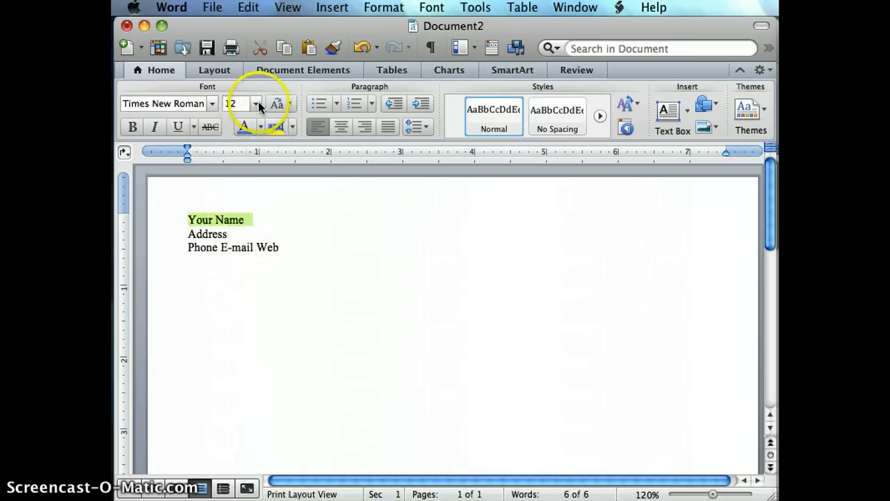
left_click(255, 102)
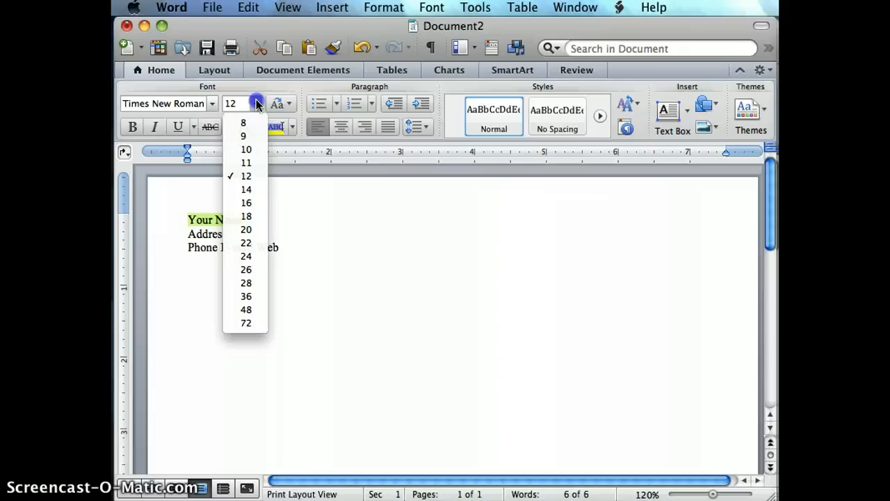
left_click(246, 296)
key("super+b")
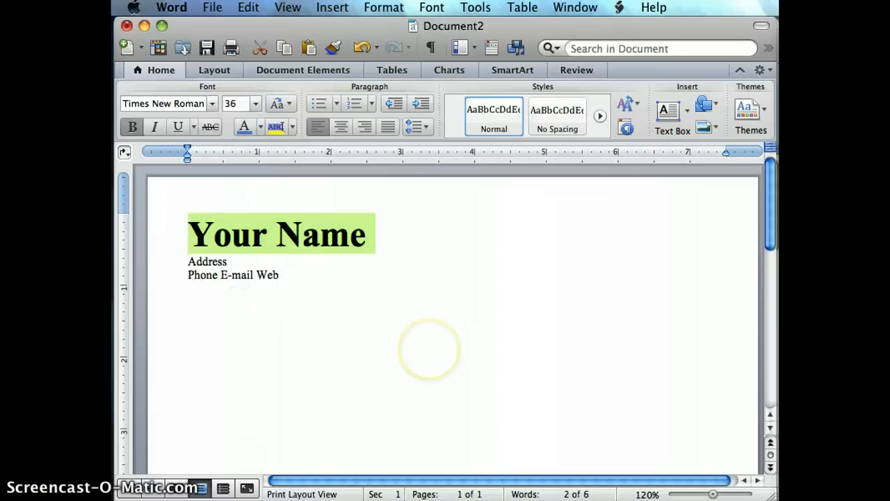
Step: Center the three header lines and place the cursor on the line beneath them
left_click_drag(292, 272, 149, 215)
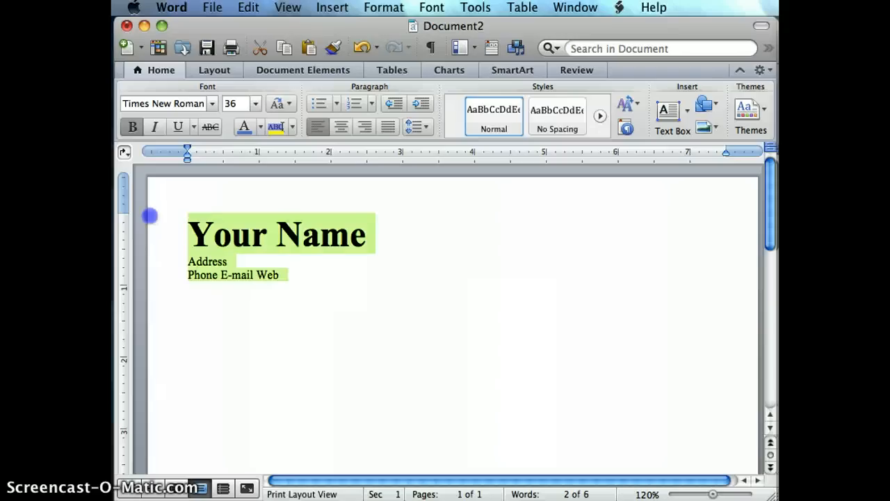
left_click(353, 276)
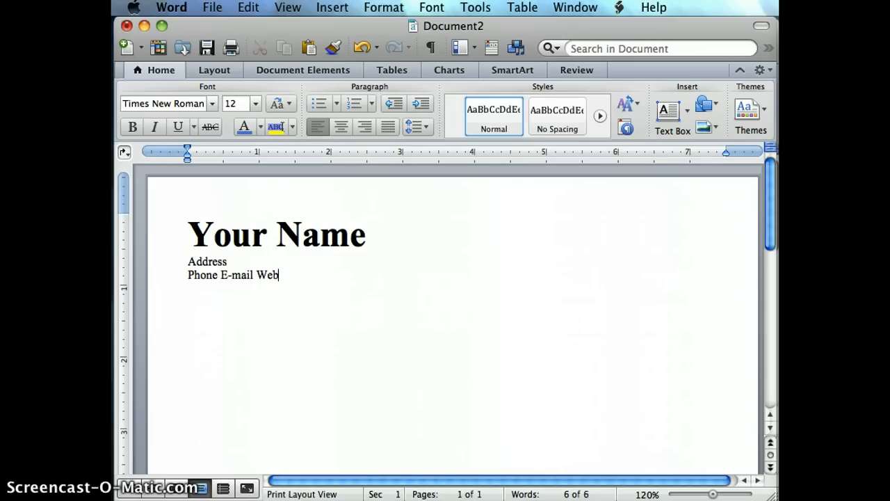
left_click_drag(304, 275, 184, 233)
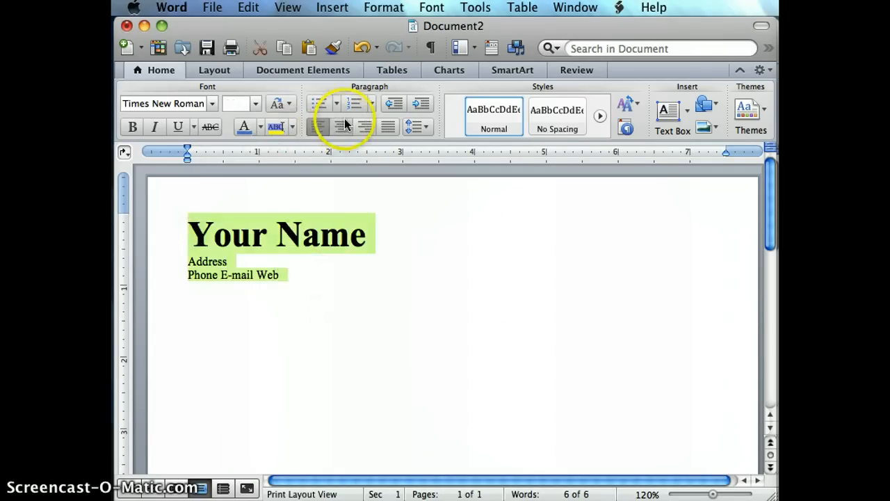
left_click(341, 126)
left_click(397, 294)
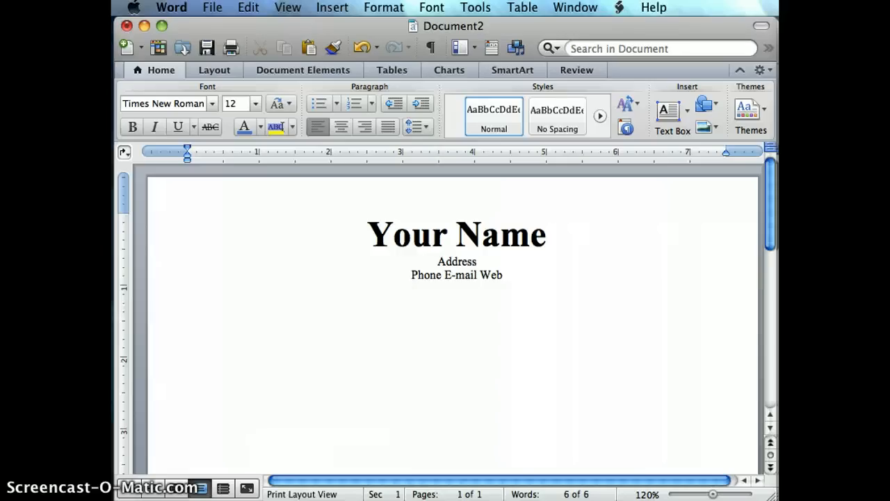
Step: Create a horizontal rule below the header from underlined tab spaces, running from the left to the right margin
left_click(182, 132)
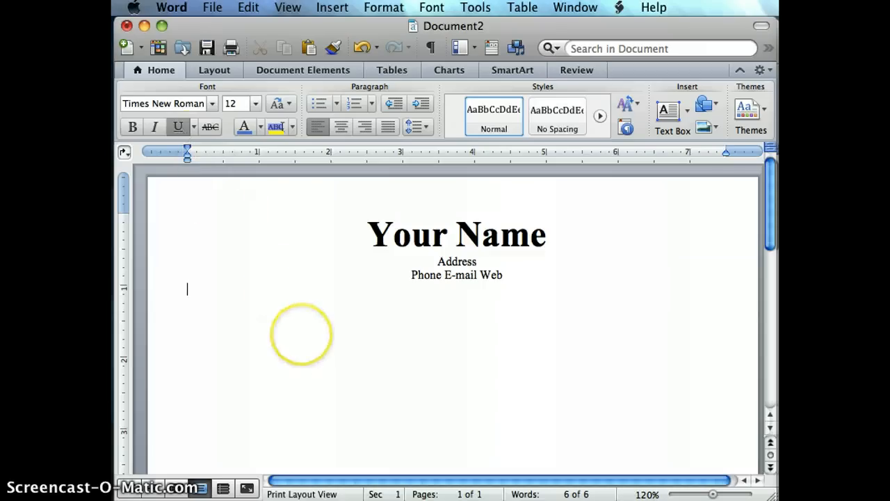
key("Tab")
key("Tab")
key("Tab")
key("Tab")
key("Tab")
key("Tab")
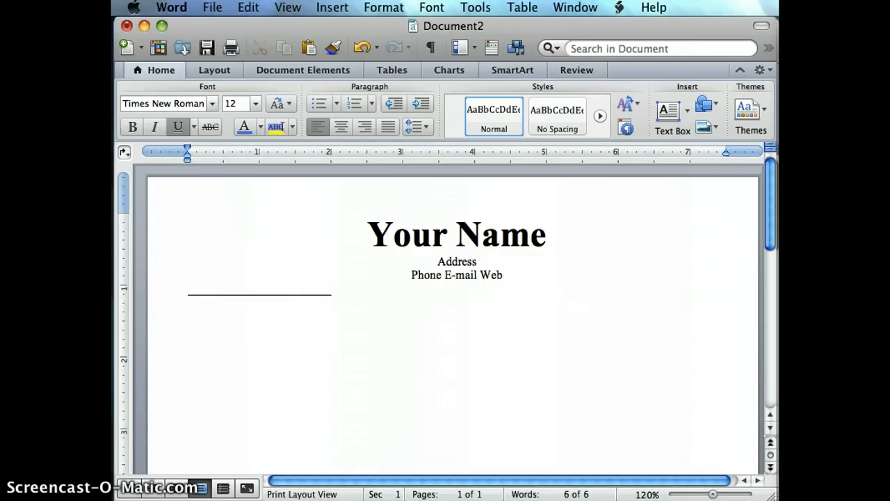
key("Tab")
key("Tab")
key("Tab")
key("Tab")
key("Tab")
key("Tab")
key("Tab")
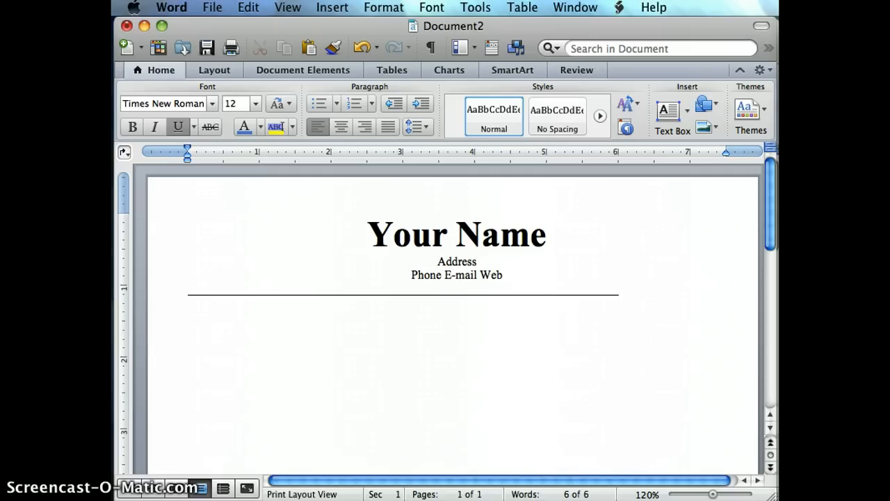
key("Tab")
key("Tab")
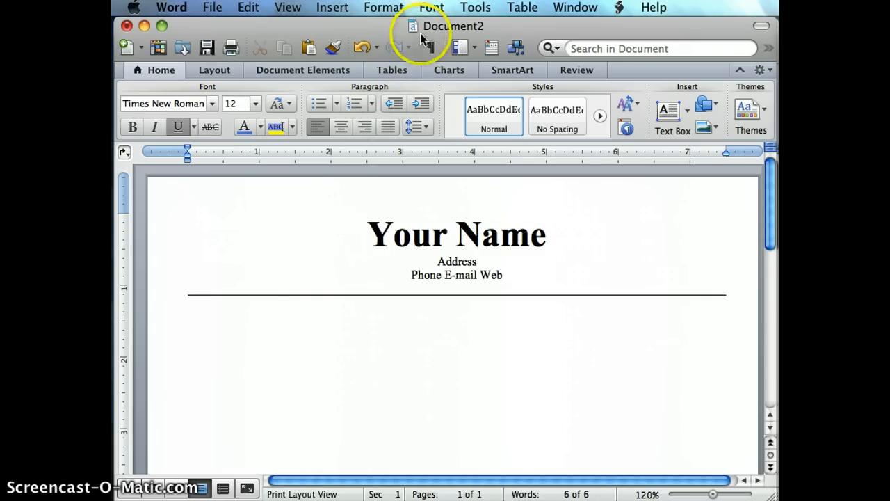
Step: Move the Document2 window aside and bring up the PROFILE section of the sample resume in Document1
left_click_drag(430, 28, 889, 104)
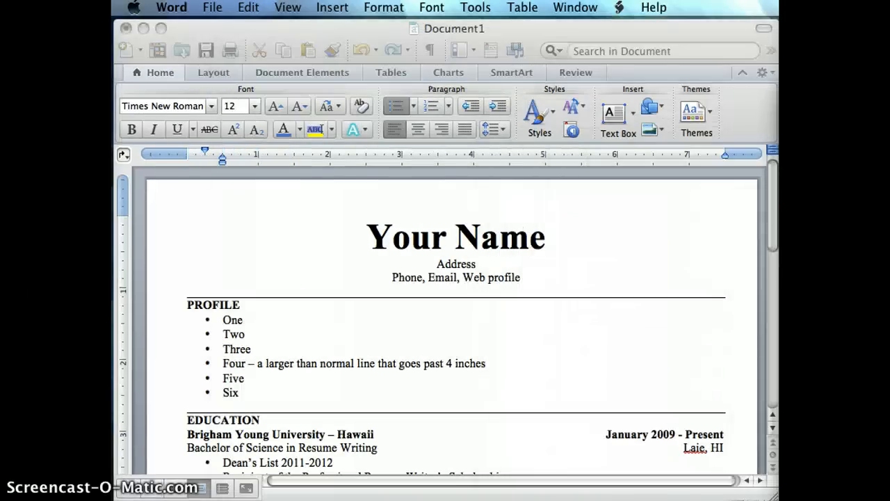
left_click(373, 345)
left_click(311, 354)
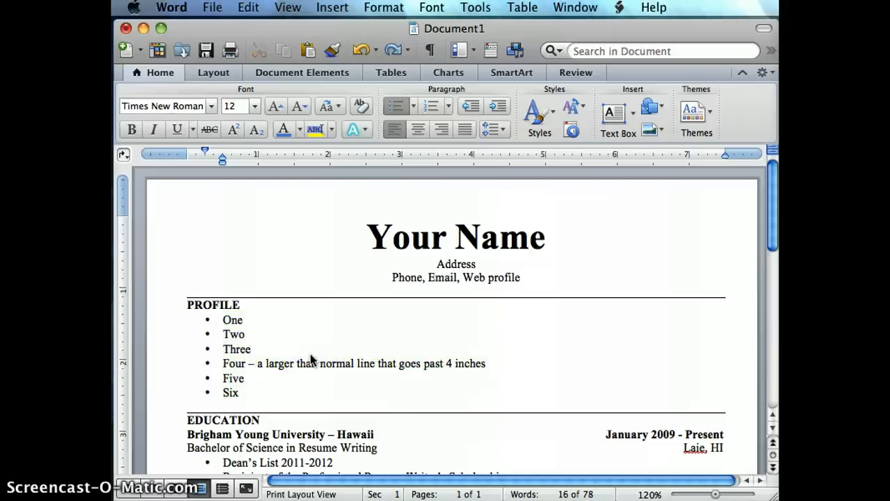
scroll(311, 359, "down", 1)
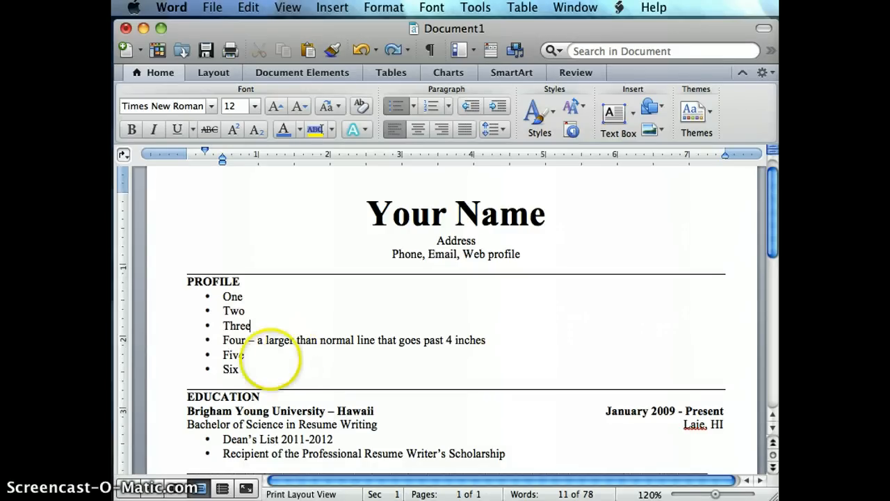
Step: Arrange the six bullets under PROFILE, One through Six, in three columns
left_click_drag(252, 363, 224, 297)
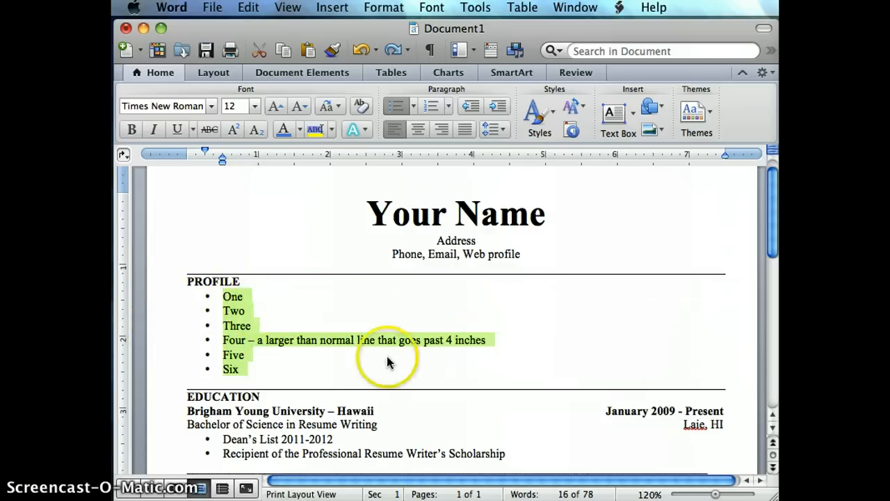
left_click(338, 373)
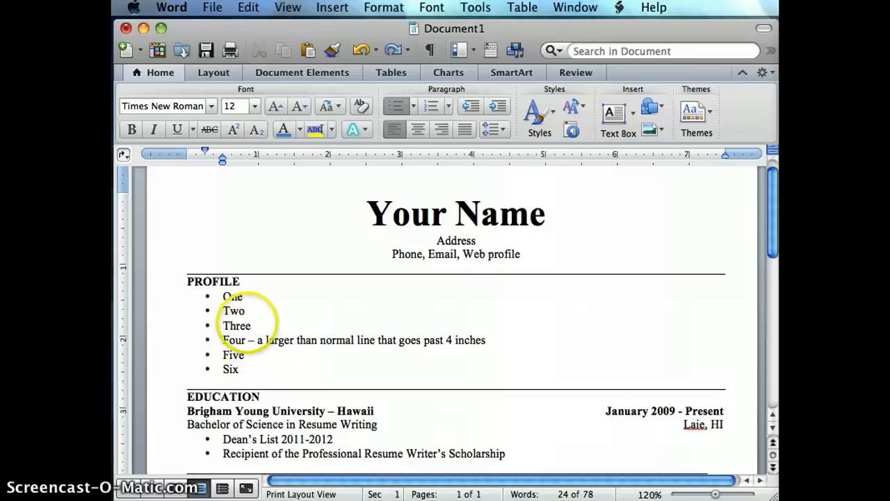
left_click(247, 365)
left_click_drag(247, 365, 226, 309)
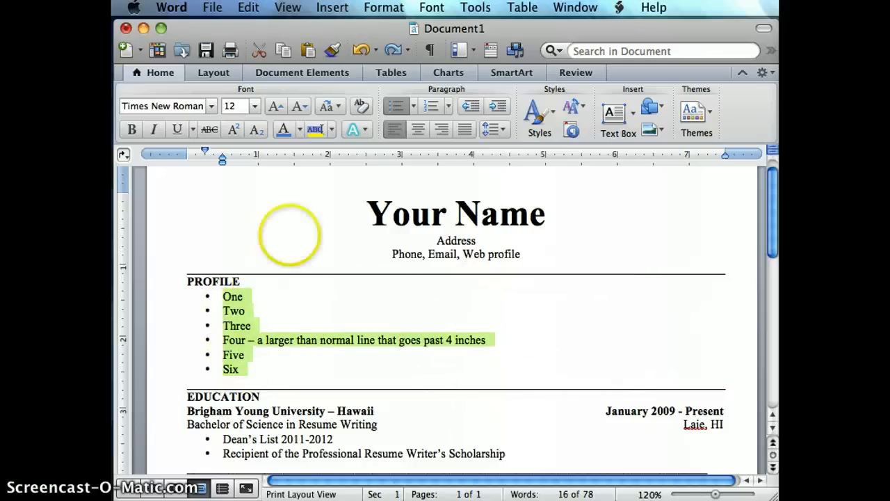
left_click(383, 11)
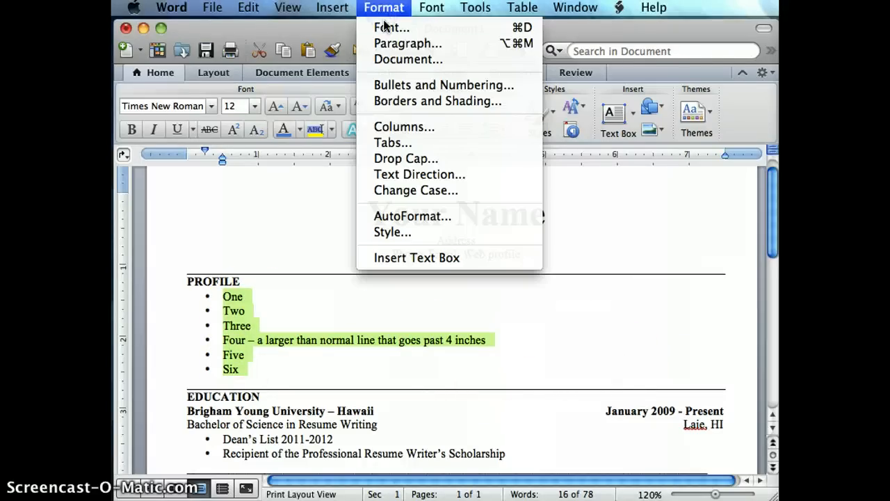
left_click(392, 126)
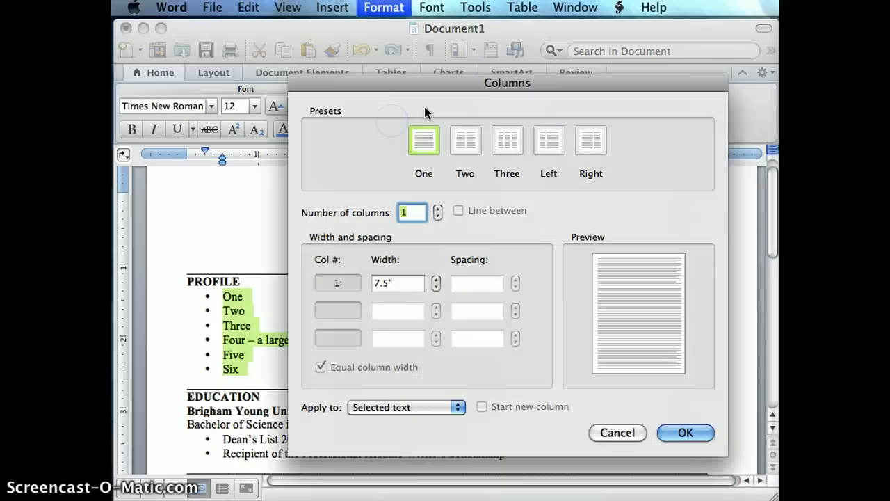
left_click(496, 146)
left_click(682, 434)
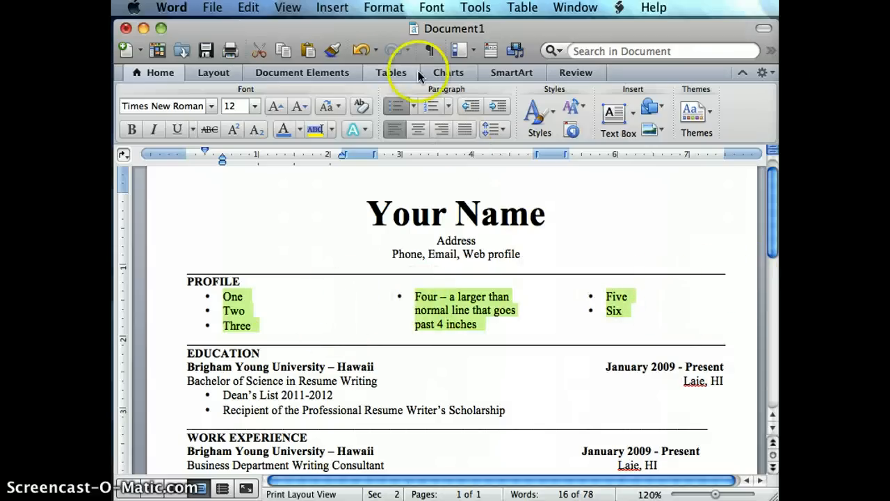
Step: Turn off equal column width for the PROFILE bullets and give column 1 a width of 1.25" and a spacing of 0.25"
left_click(387, 8)
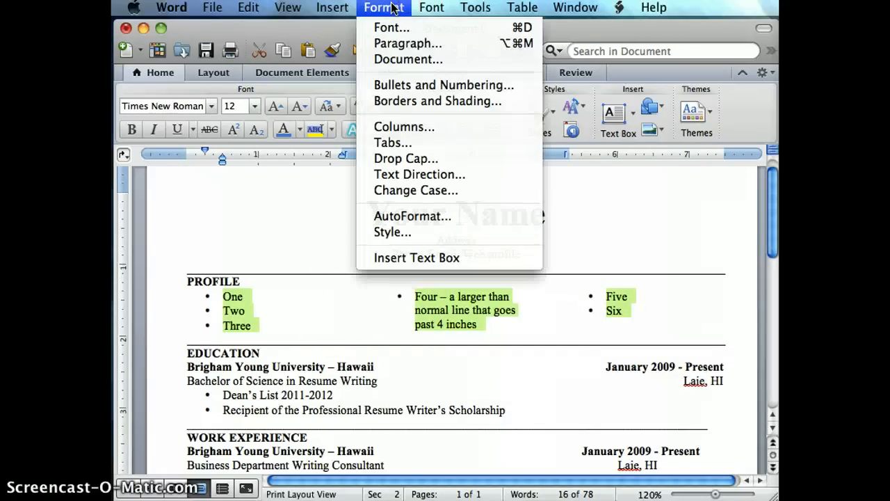
left_click(391, 127)
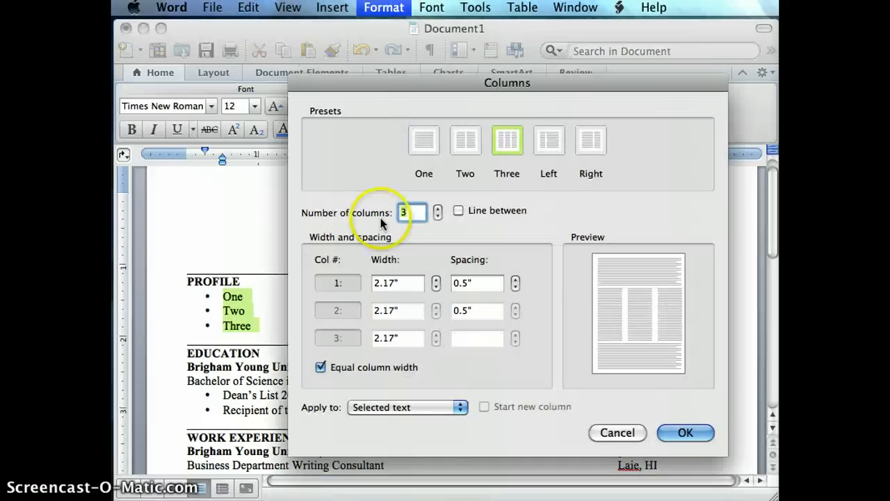
left_click(321, 367)
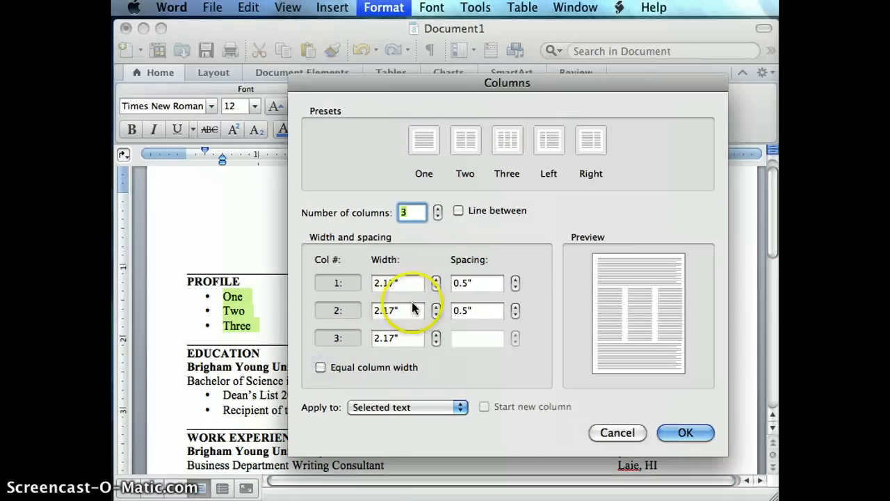
left_click(487, 282)
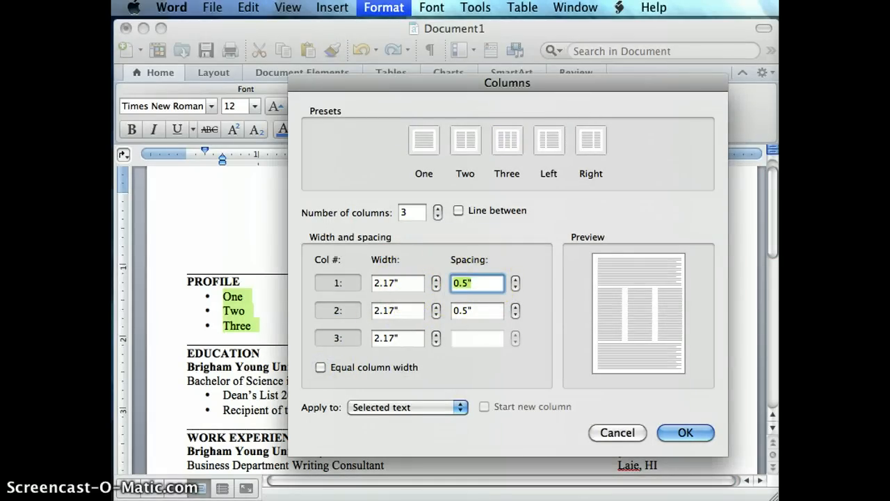
type(".")
left_click(395, 282)
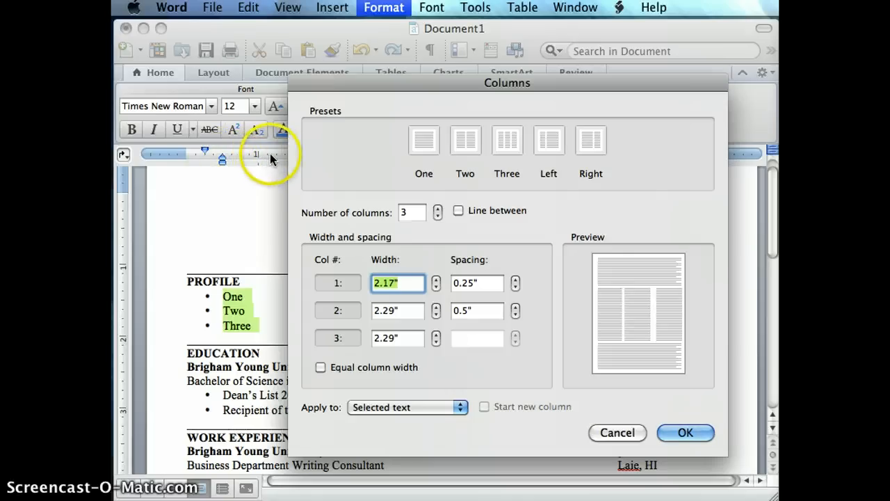
type("1.8")
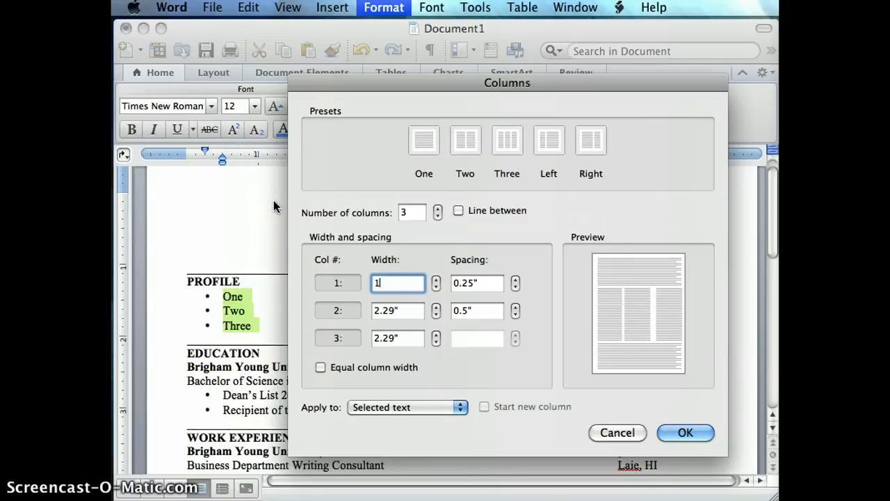
key("BackSpace")
type("25\"")
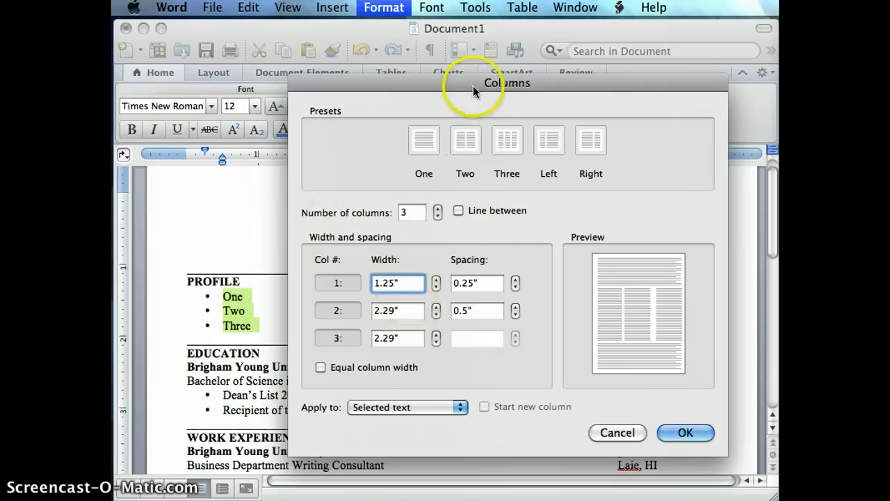
Step: Set column 2 of the PROFILE bullets to a width of 3.75" and a spacing of 0.25"
left_click_drag(473, 85, 523, 68)
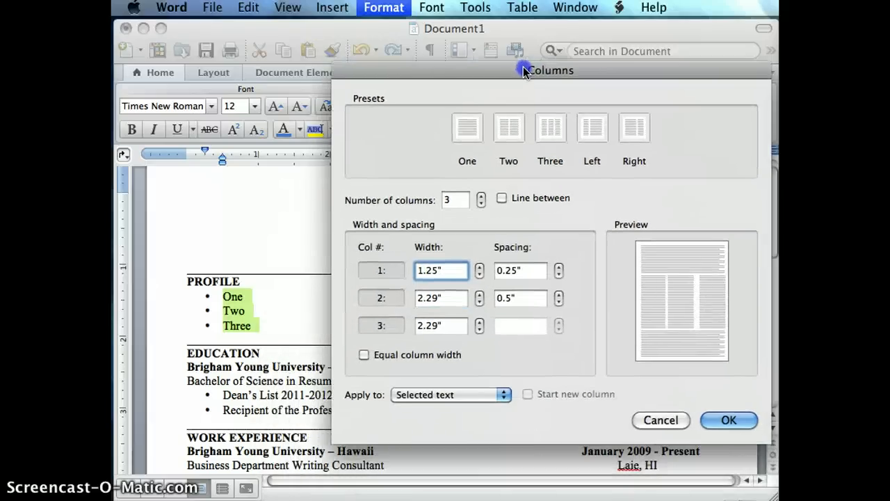
left_click(439, 300)
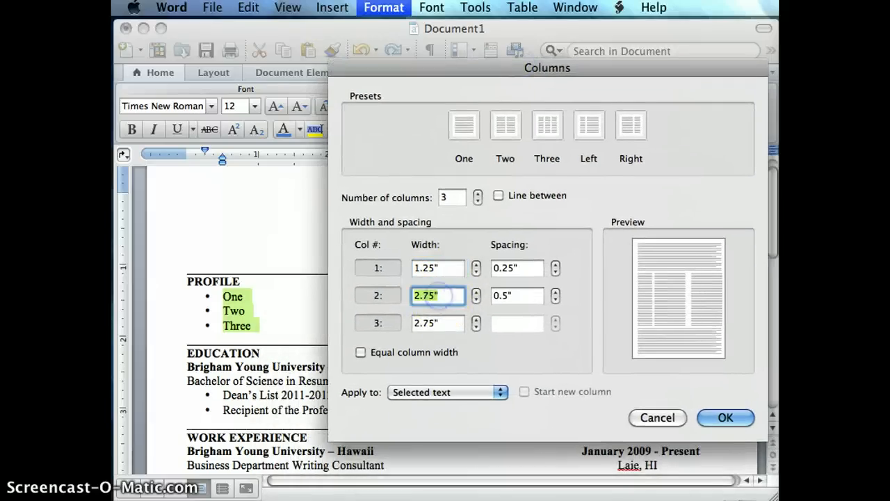
type("3.75")
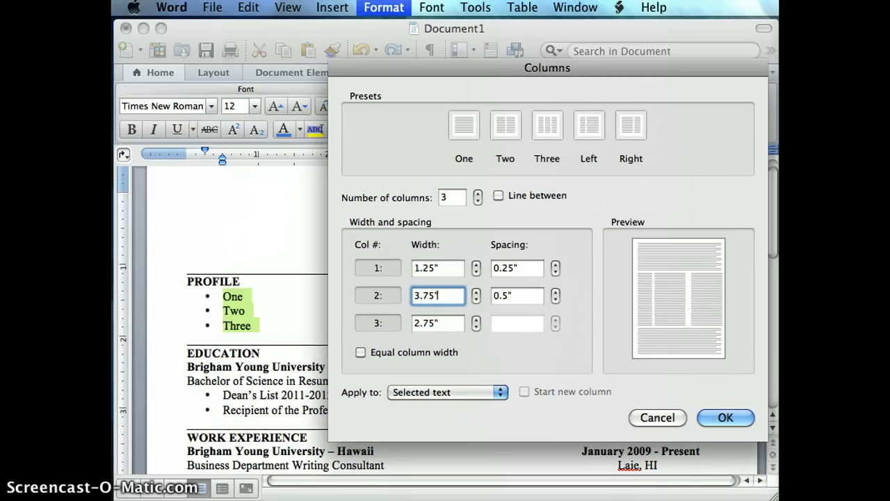
left_click(422, 324)
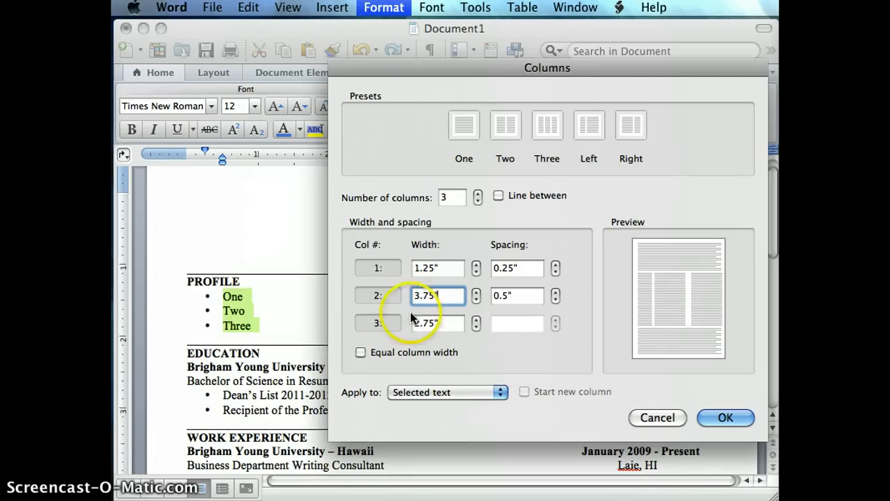
left_click(481, 341)
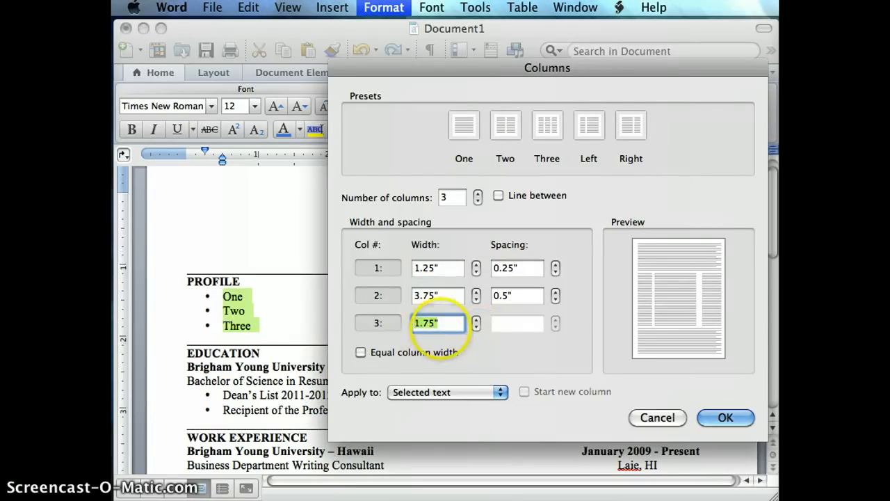
left_click_drag(561, 70, 519, 90)
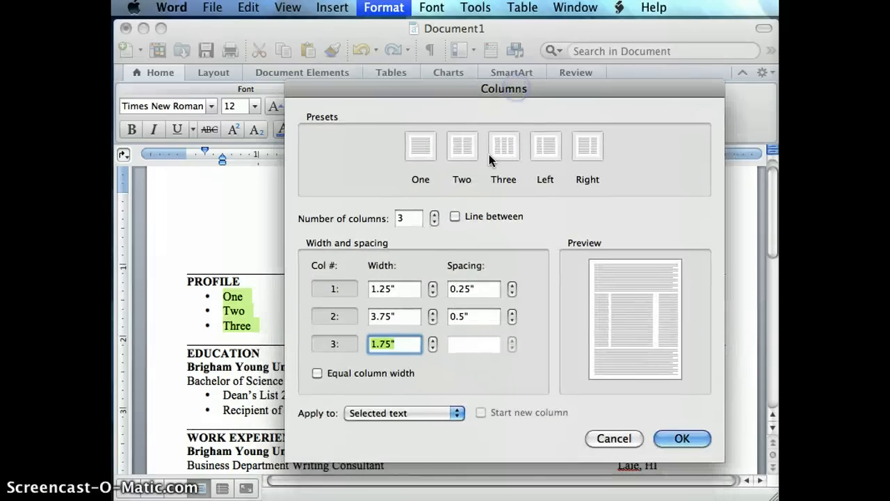
left_click(471, 318)
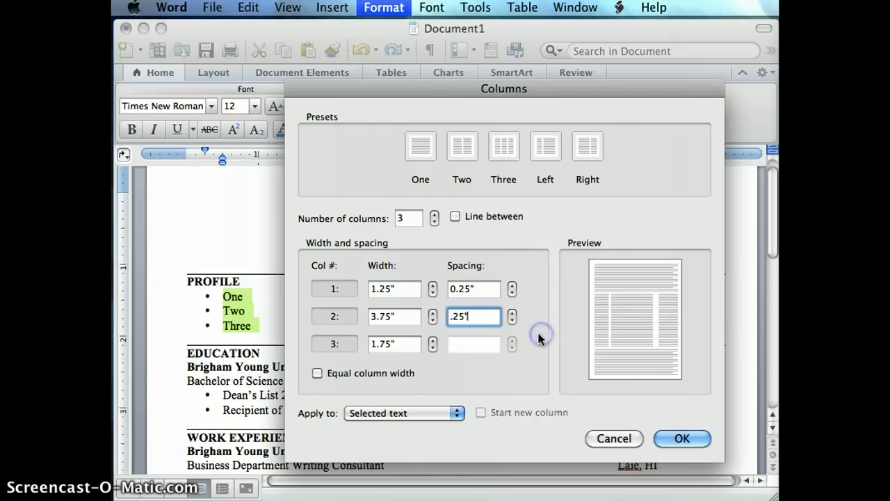
Step: Set the width of column 2 to 4.5", apply the column settings to the PROFILE bullets and deselect the text
left_click(399, 316)
double_click(408, 322)
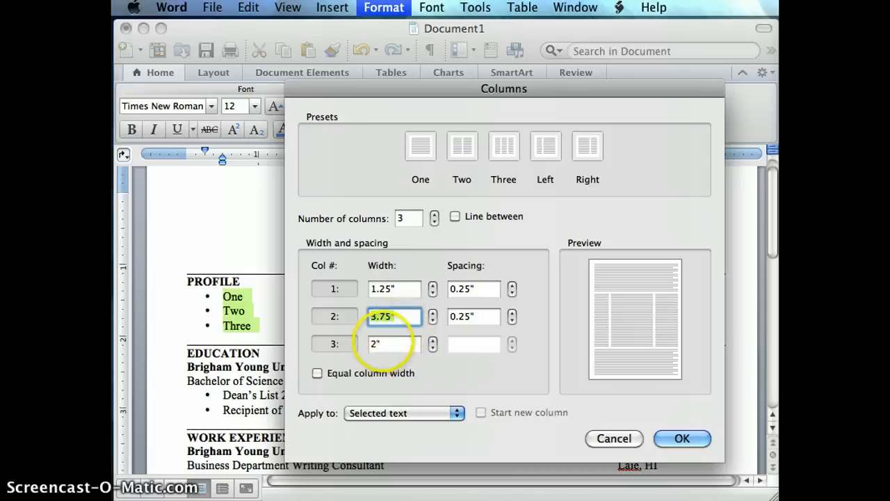
type("4")
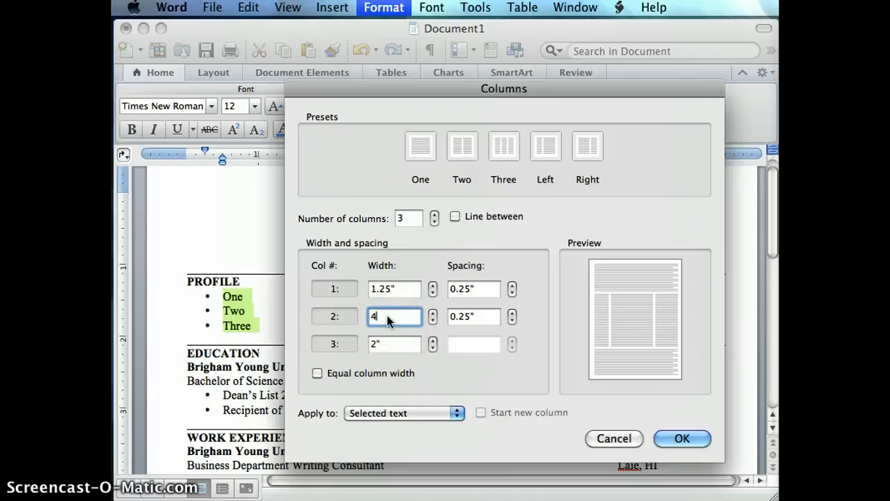
type(".5\"")
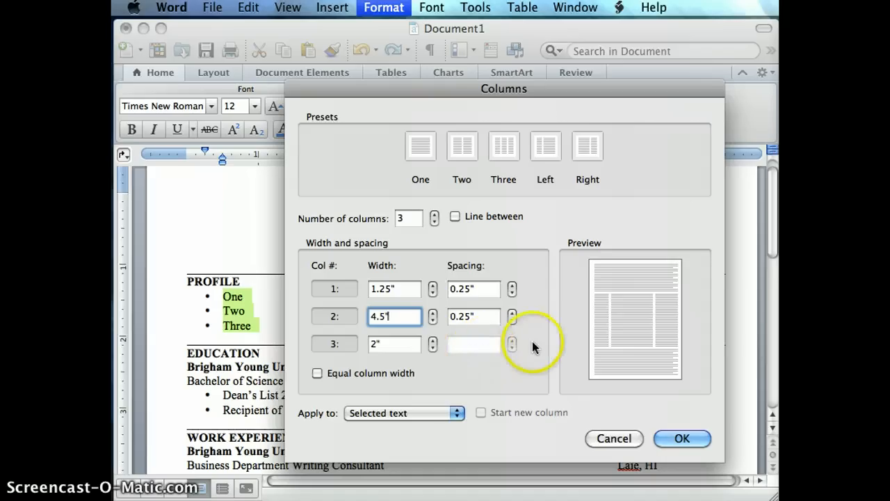
left_click(397, 342)
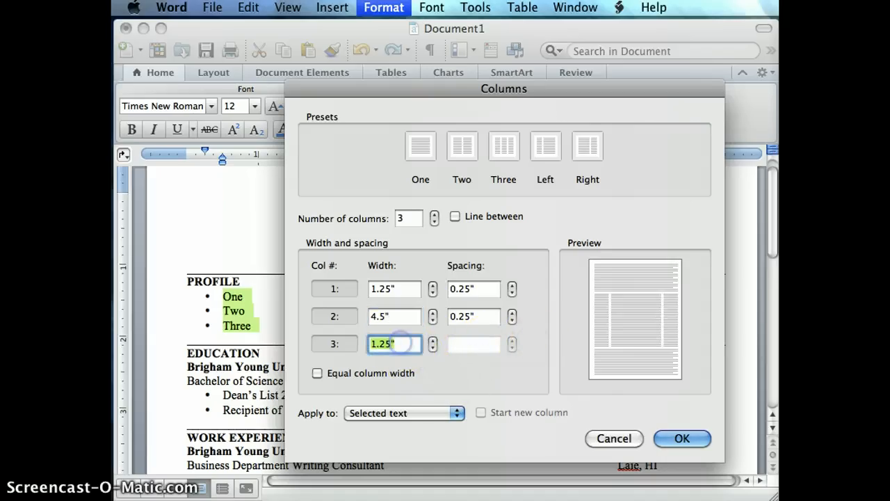
left_click(676, 439)
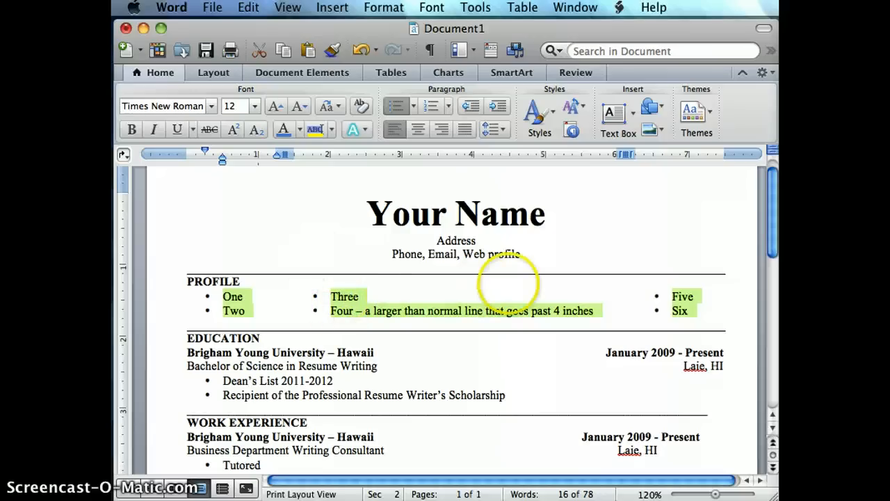
left_click(293, 358)
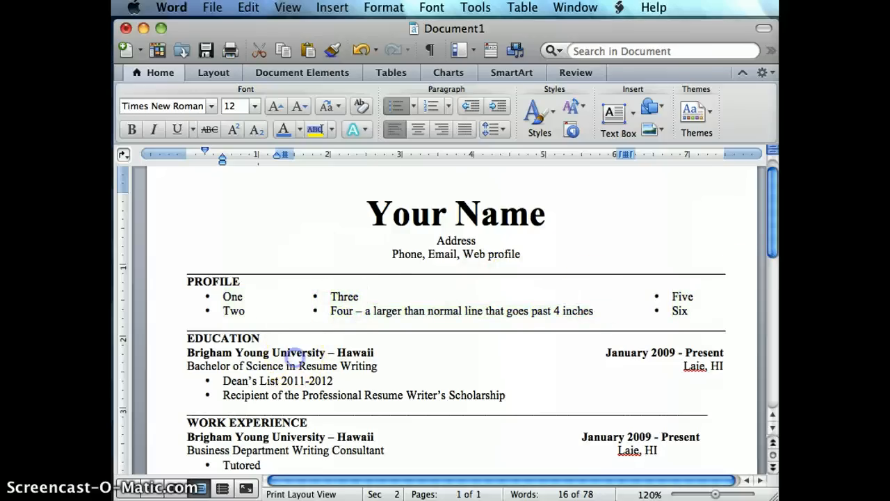
Step: Realign the January 2009 - Present date in the WORK EXPERIENCE entry to the right margin using tabs and spaces
scroll(448, 320, "down", 1)
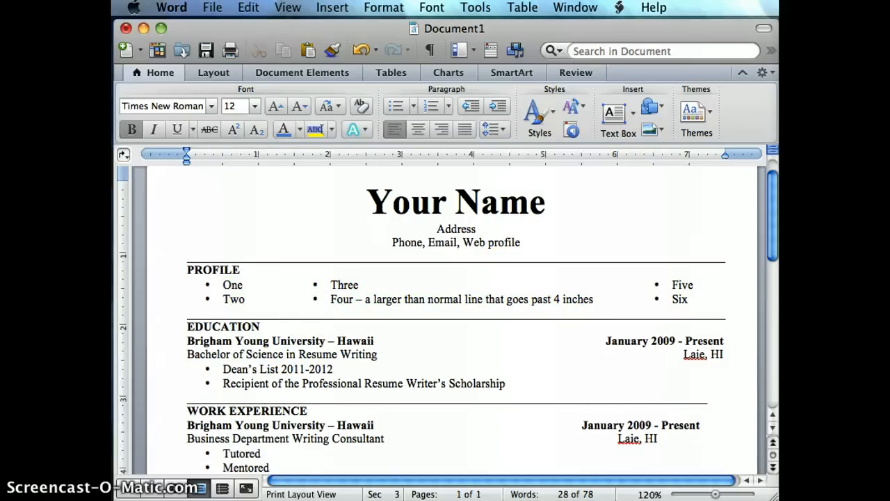
scroll(448, 321, "down", 2)
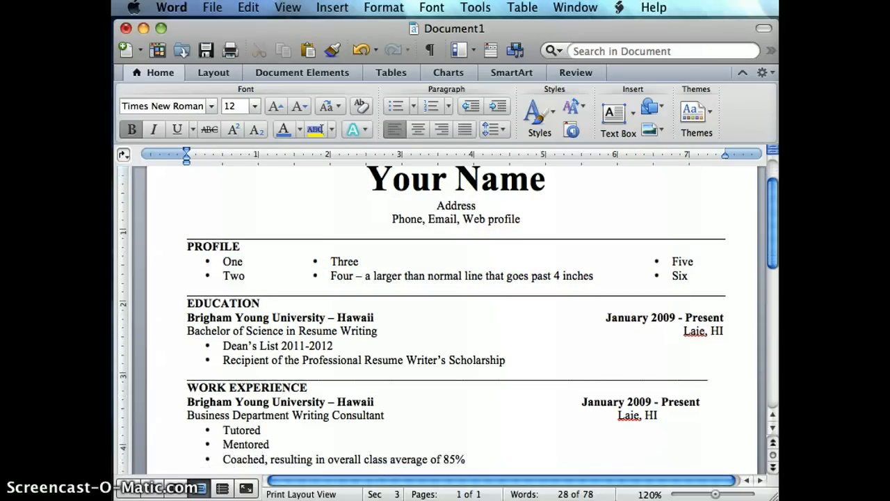
scroll(448, 320, "down", 4)
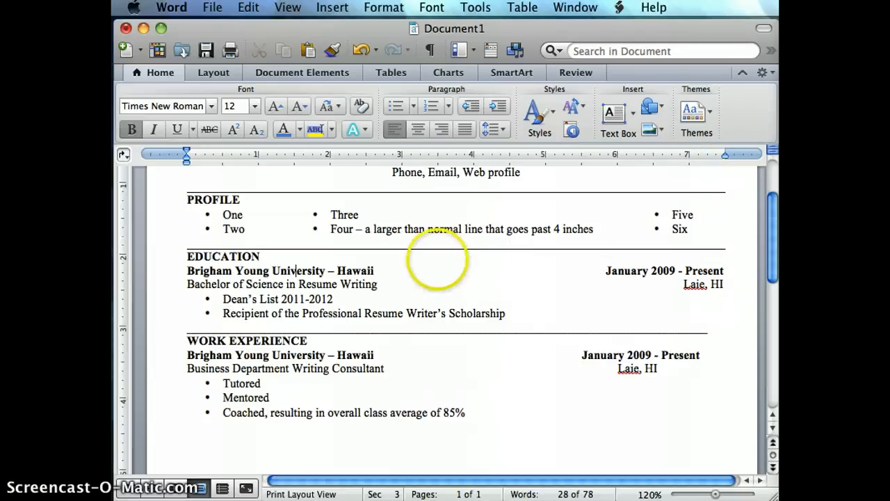
scroll(438, 259, "down", 2)
scroll(438, 258, "down", 6)
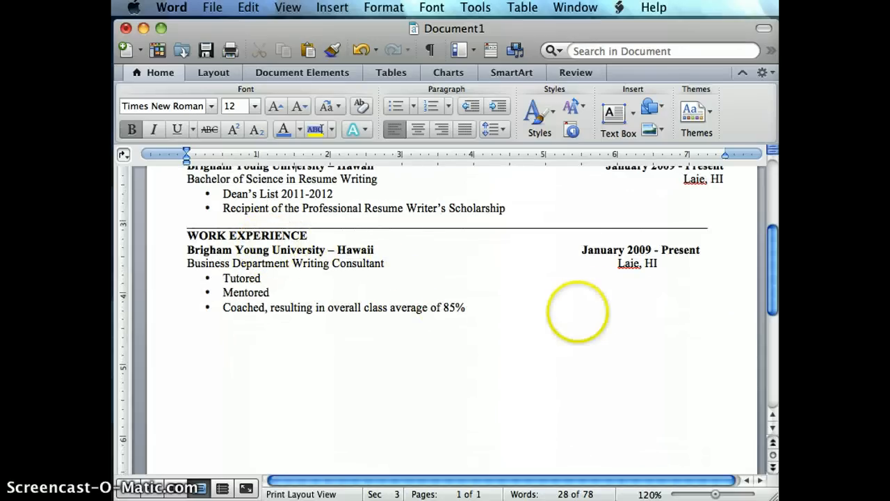
left_click(580, 249)
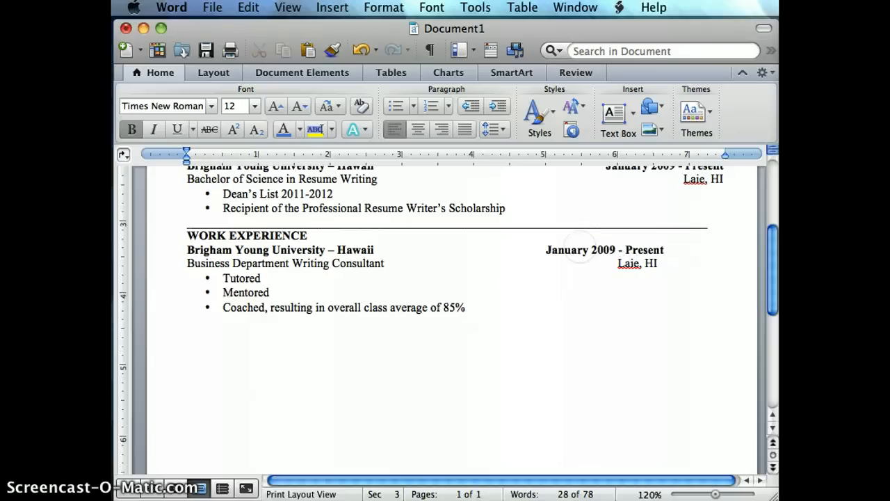
key("BackSpace")
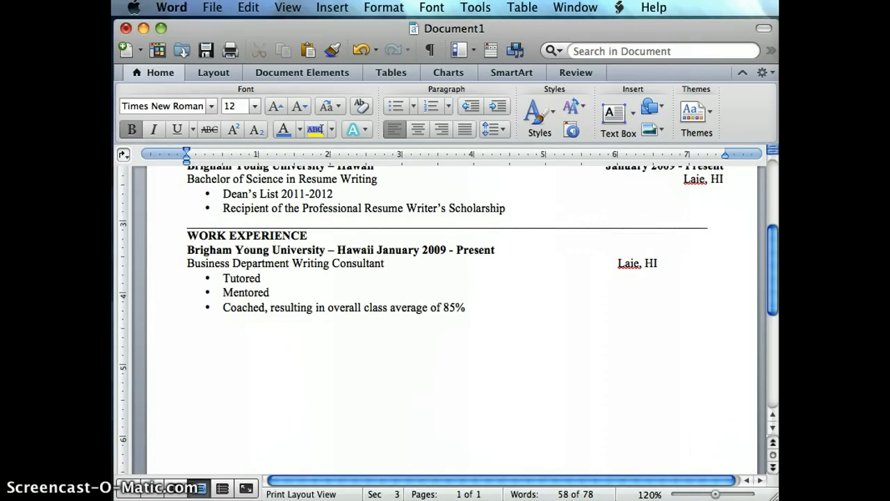
key("Tab")
key("Tab")
key("Tab")
key("Tab")
key("Tab")
key("Tab")
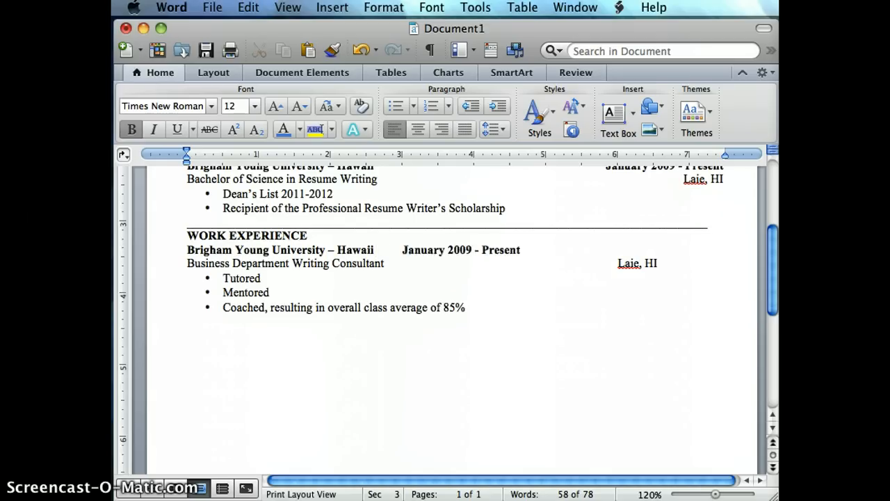
key("Tab")
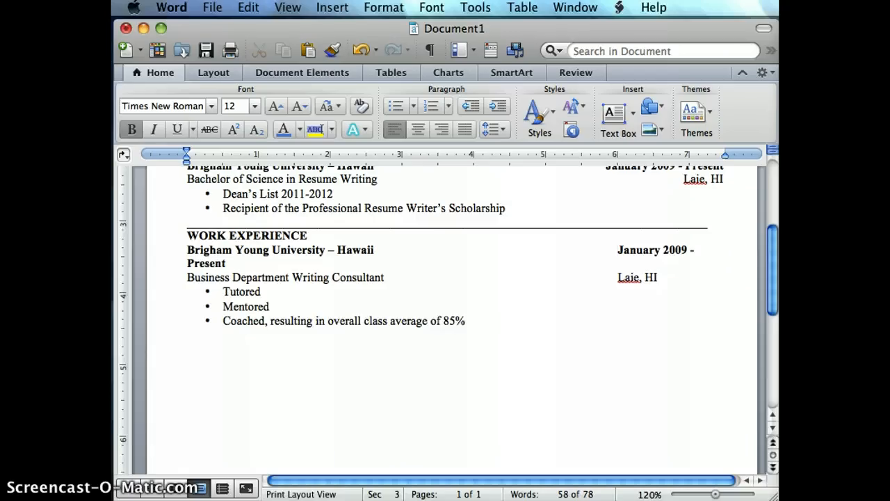
key("BackSpace")
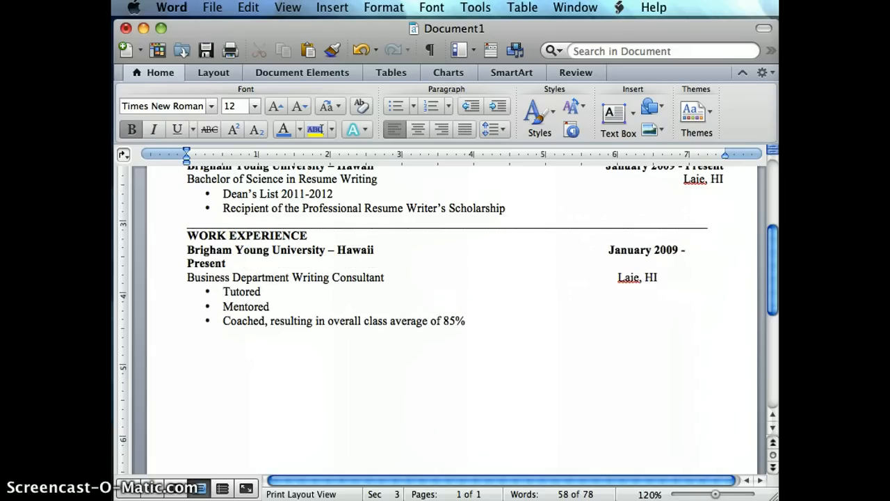
key("BackSpace")
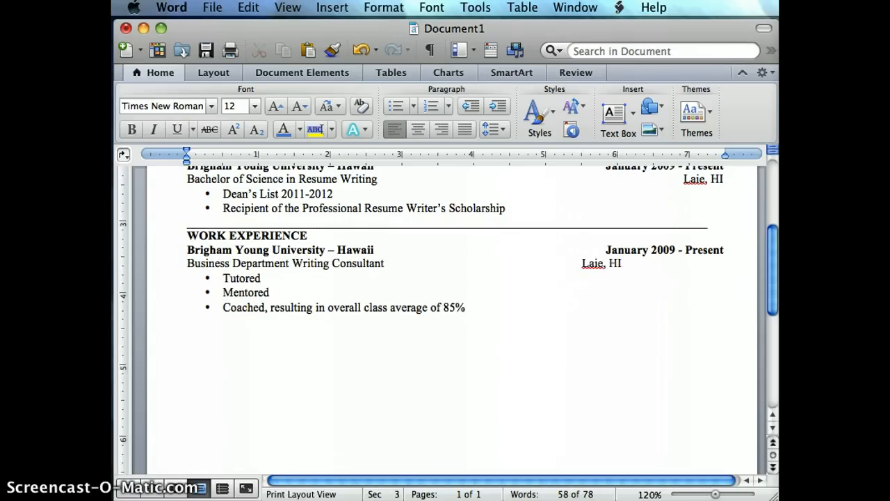
Step: Move Laie, HI in the WORK EXPERIENCE entry out to the right margin, ending level with the date above it
key("Tab")
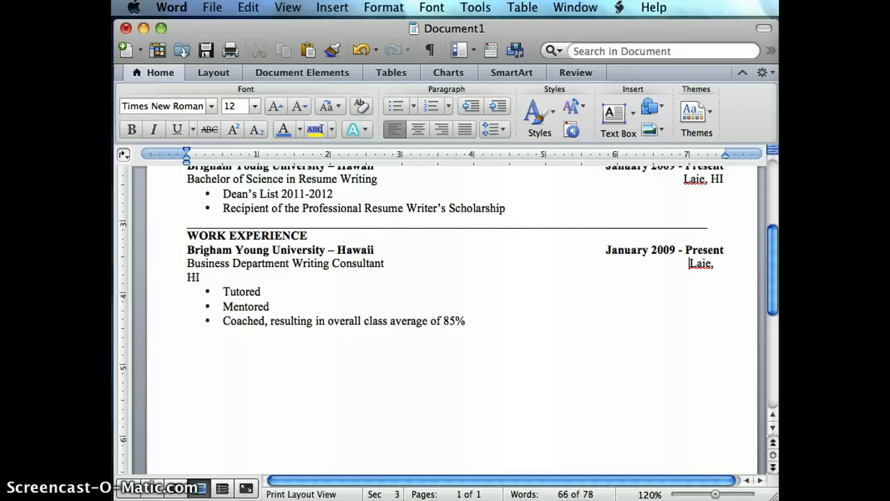
key("BackSpace")
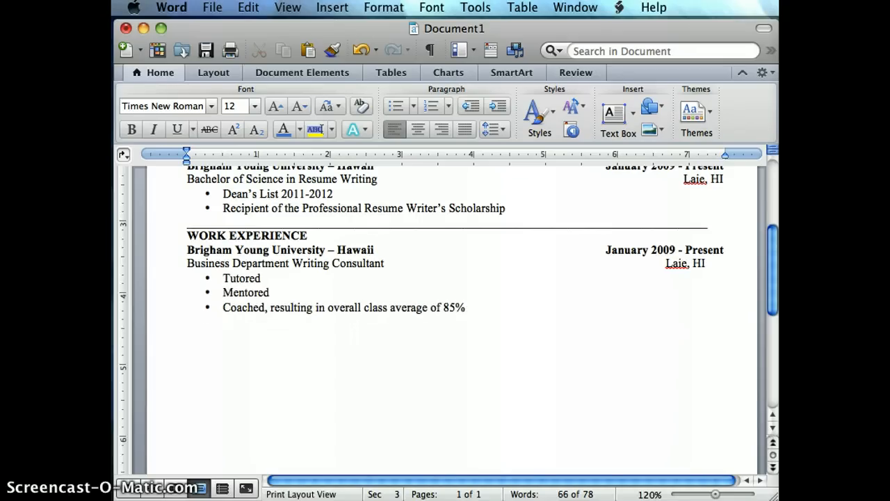
key("Tab")
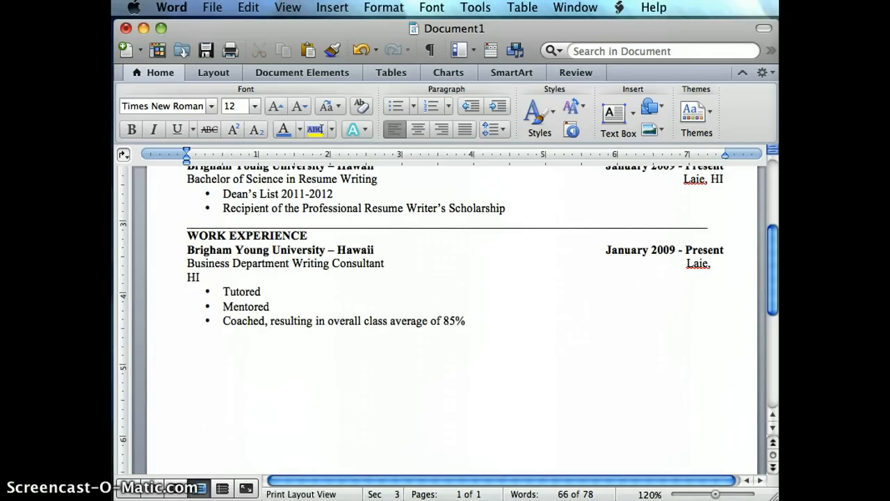
key("BackSpace")
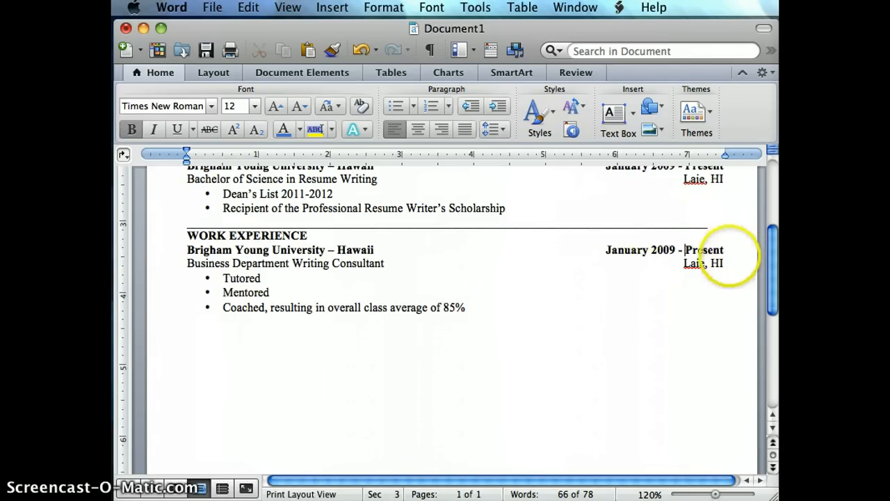
Step: Delete the short divider line above WORK EXPERIENCE and turn on underlining in the emptied line
left_click(721, 221)
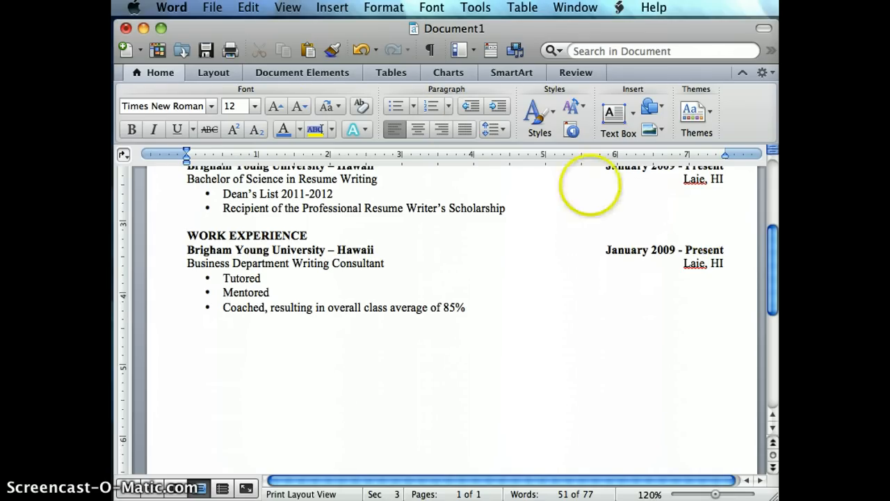
left_click(178, 130)
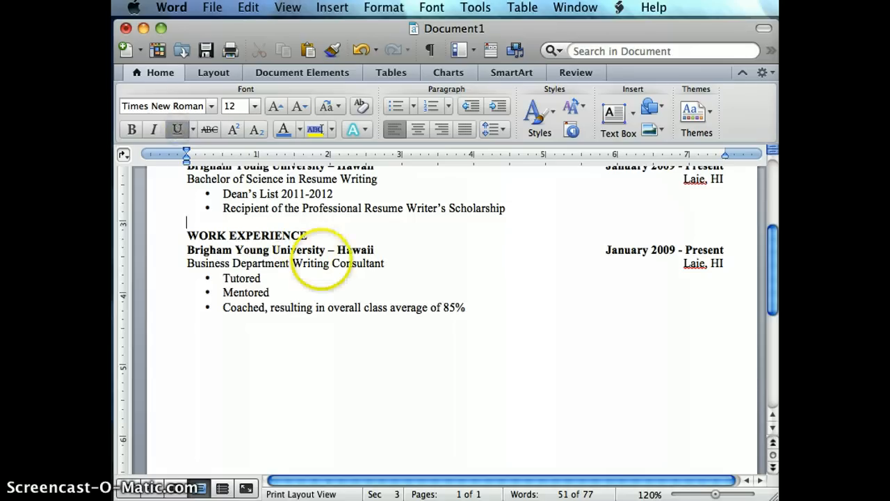
key("Tab")
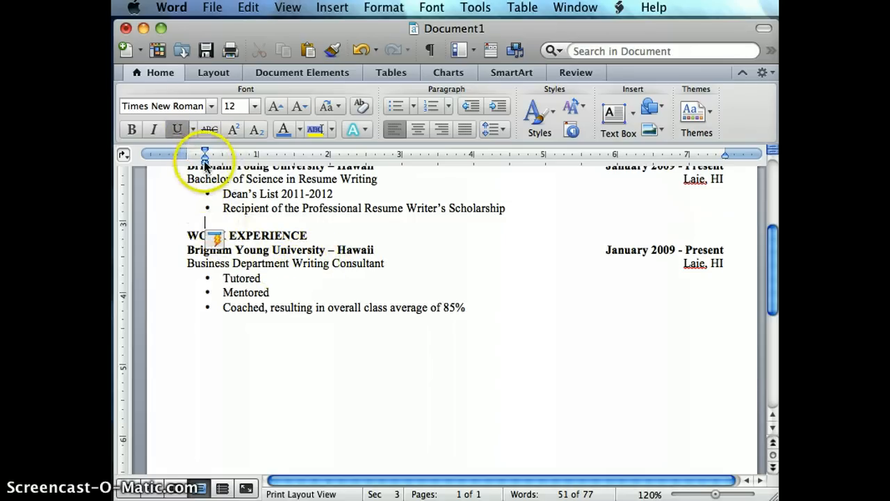
left_click_drag(203, 155, 258, 157)
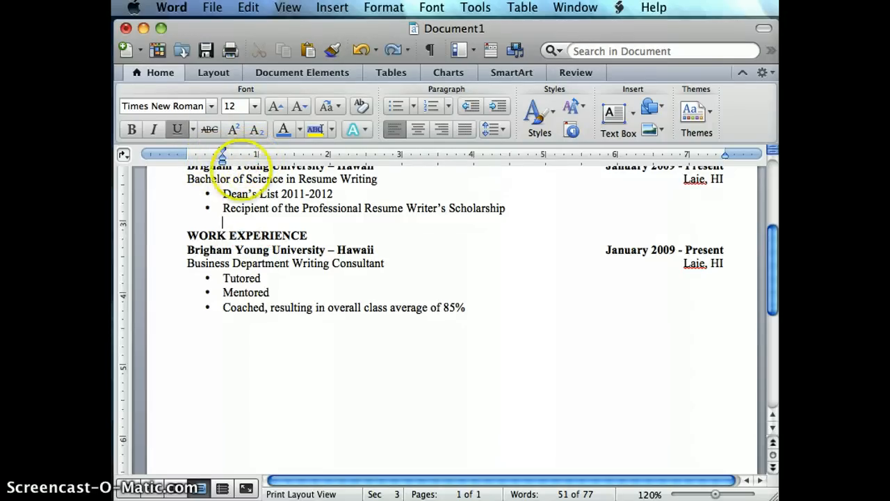
key("super+z")
key("super+z")
key("super+z")
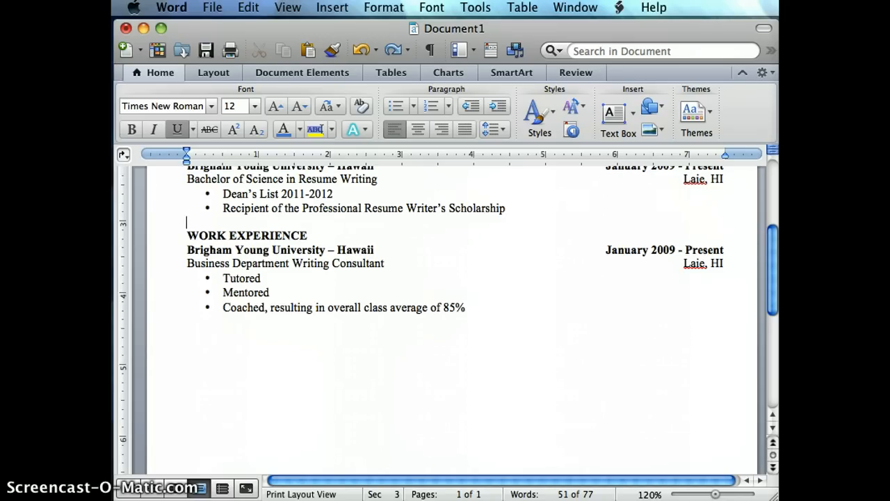
Step: Draw a new divider line above WORK EXPERIENCE with underlined tabs, extending it to the right margin
key("Tab")
key("Tab")
key("Tab")
key("Tab")
key("Tab")
key("Tab")
key("Tab")
key("Tab")
key("Tab")
key("Tab")
key("Tab")
key("Tab")
key("Tab")
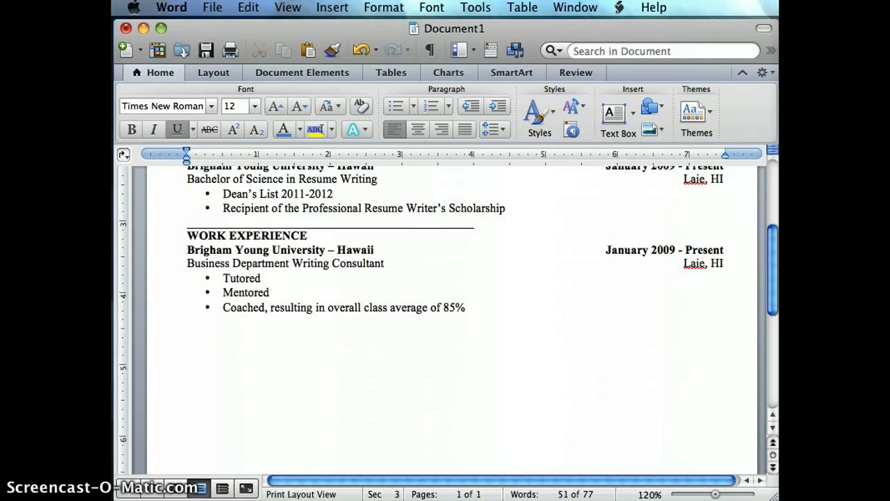
key("Tab")
key("Tab")
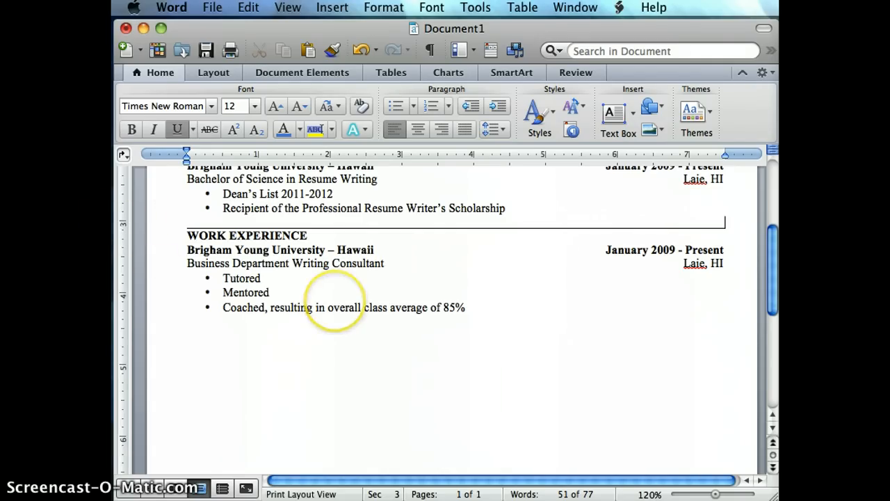
scroll(327, 320, "up", 3)
scroll(449, 299, "up", 3)
scroll(449, 320, "down", 9)
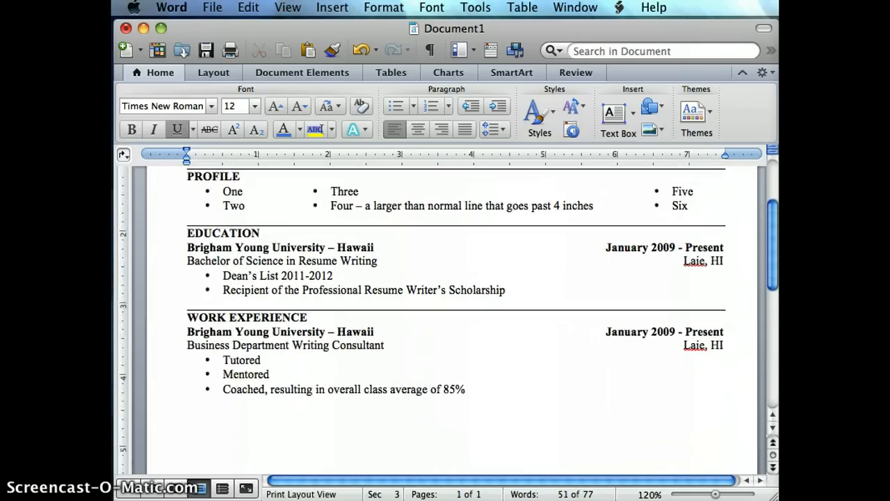
scroll(450, 319, "down", 10)
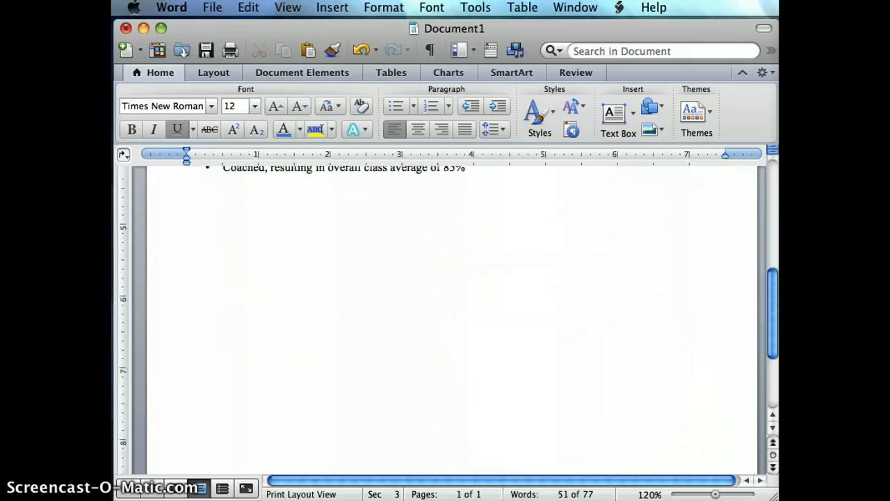
scroll(450, 320, "up", 15)
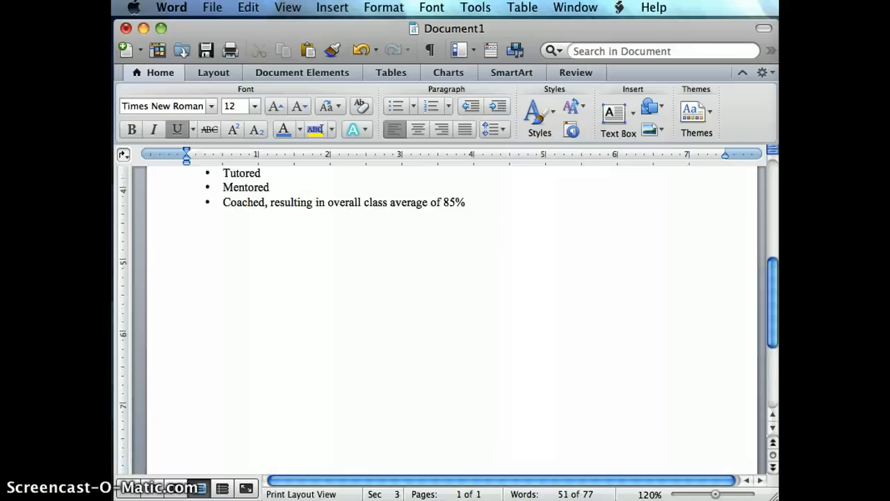